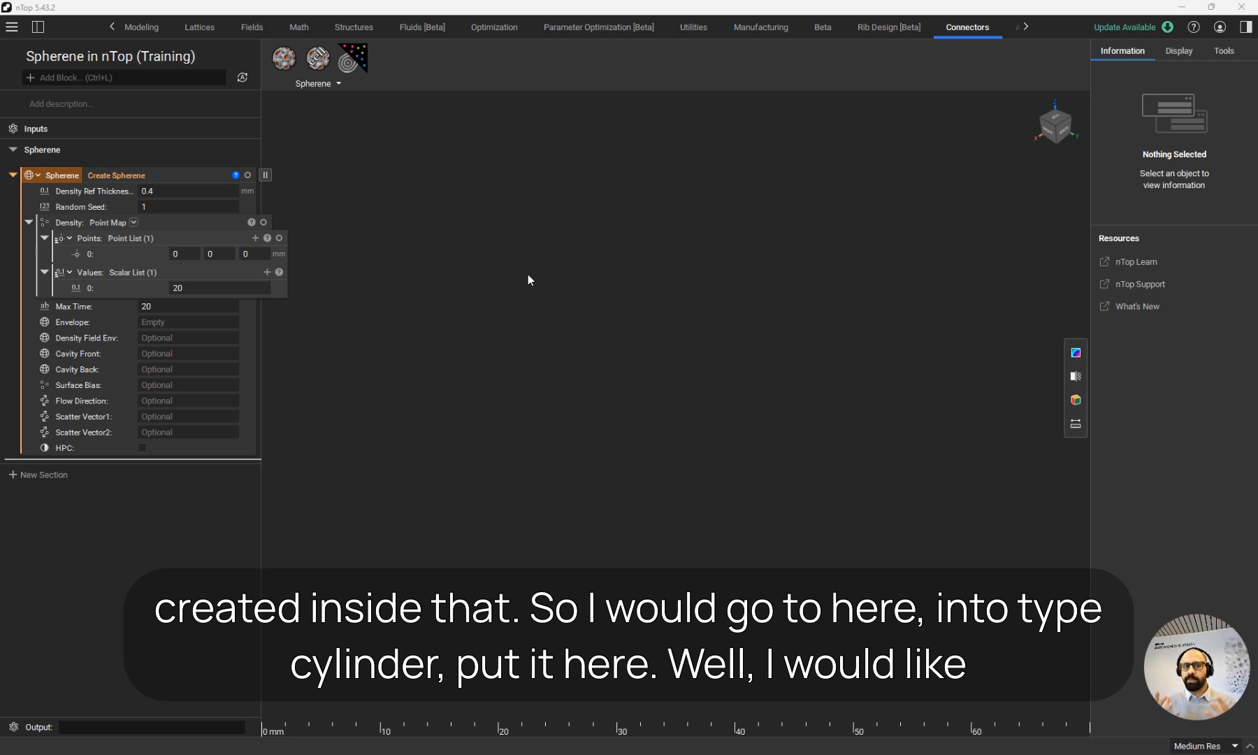
# Step: Add a Cylinder block to the notebook below the Create Spherene block
pyautogui.click(111, 26)
pyautogui.click(116, 79)
pyautogui.write('cylinder')
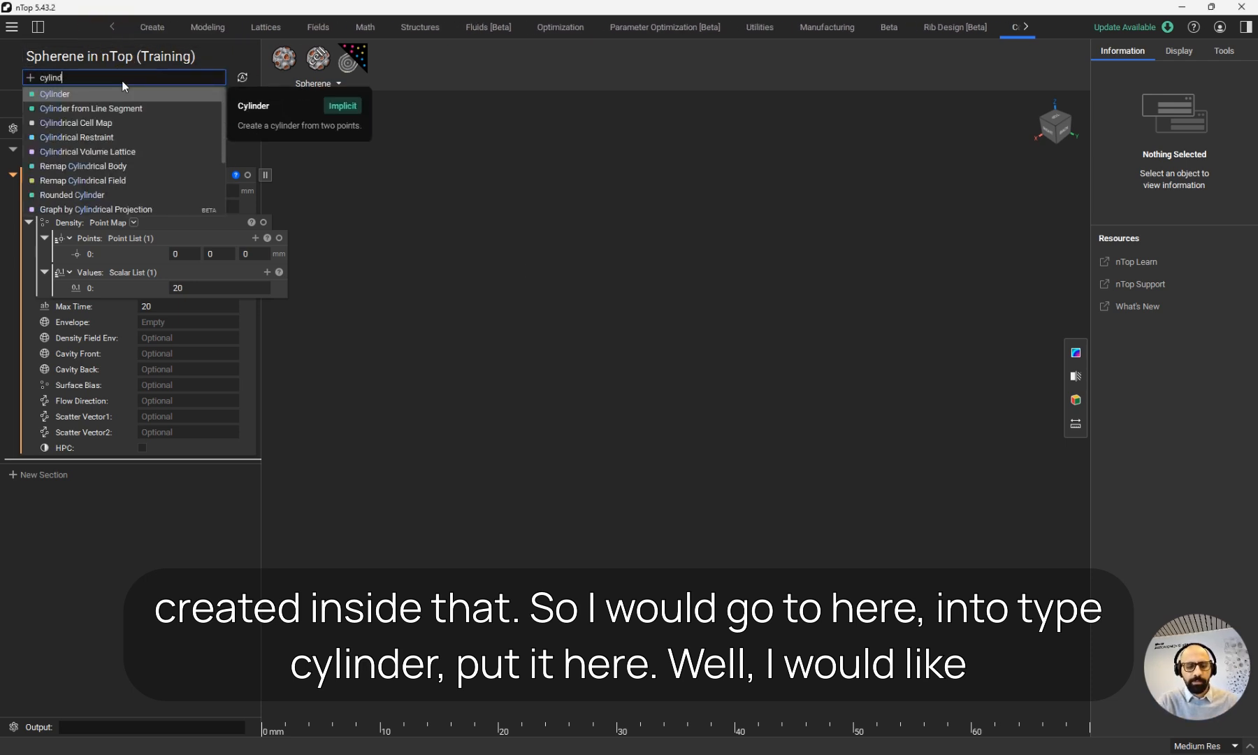
pyautogui.click(123, 89)
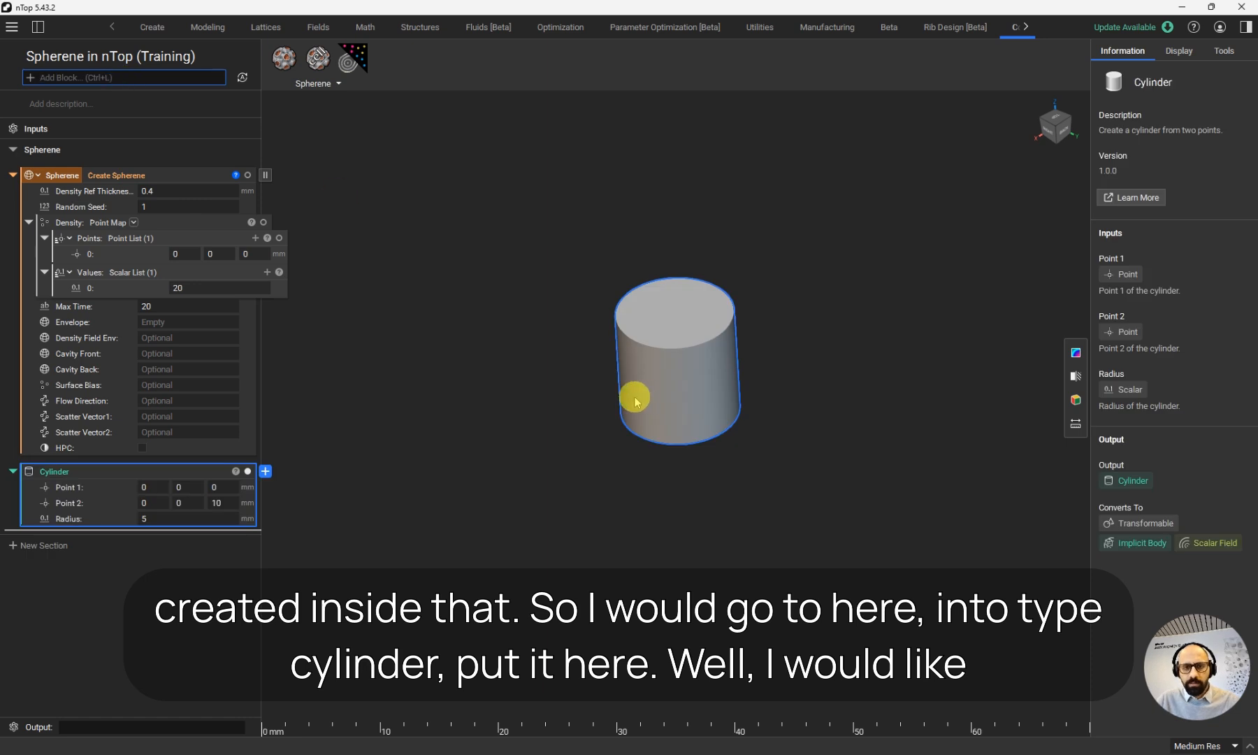
# Step: Set the cylinder's Point 2 Z coordinate to 30 mm and its radius to 10 mm
pyautogui.click(228, 502)
pyautogui.write('30')
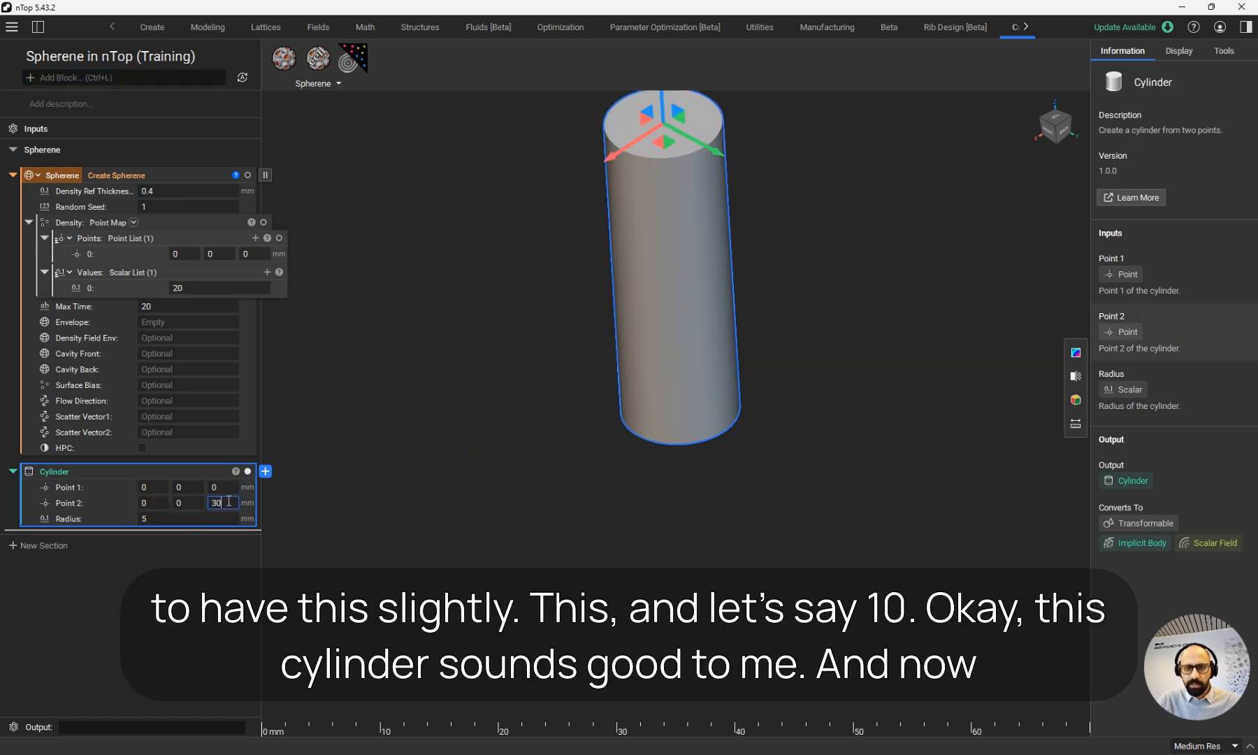
pyautogui.click(550, 446)
pyautogui.click(193, 518)
pyautogui.write('10')
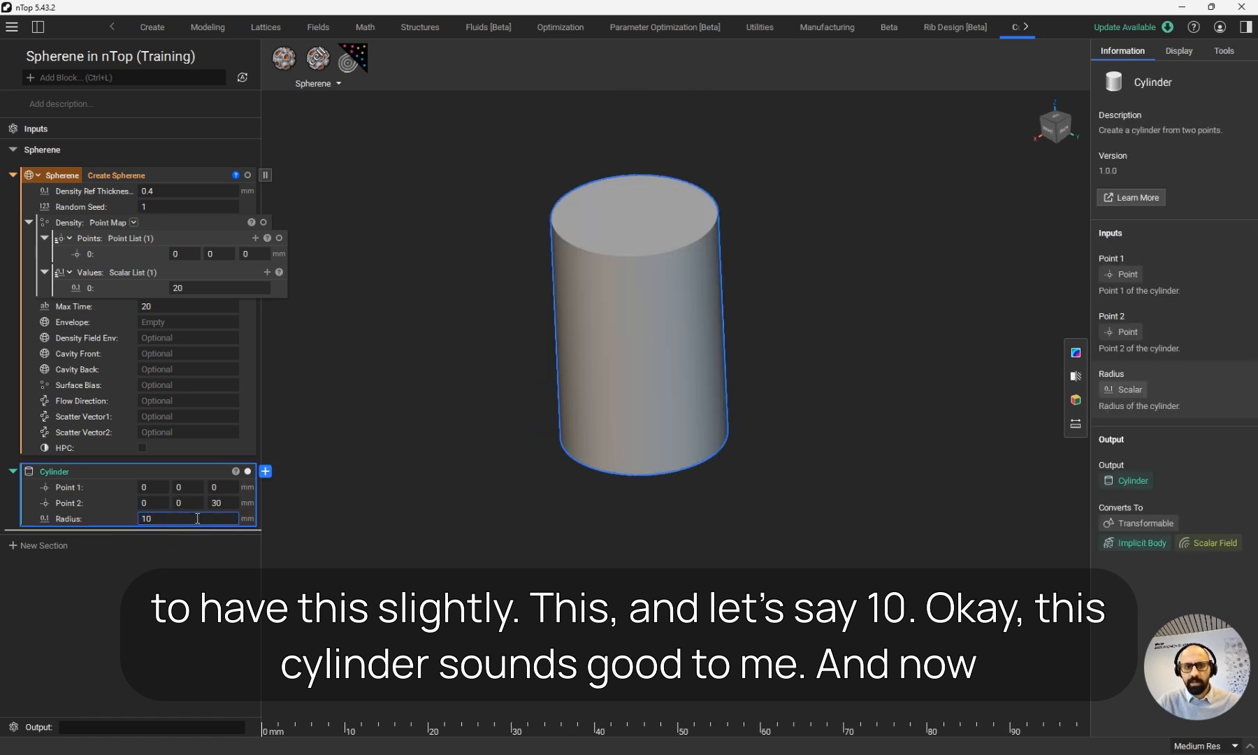
pyautogui.moveTo(508, 455); pyautogui.dragTo(517, 413)
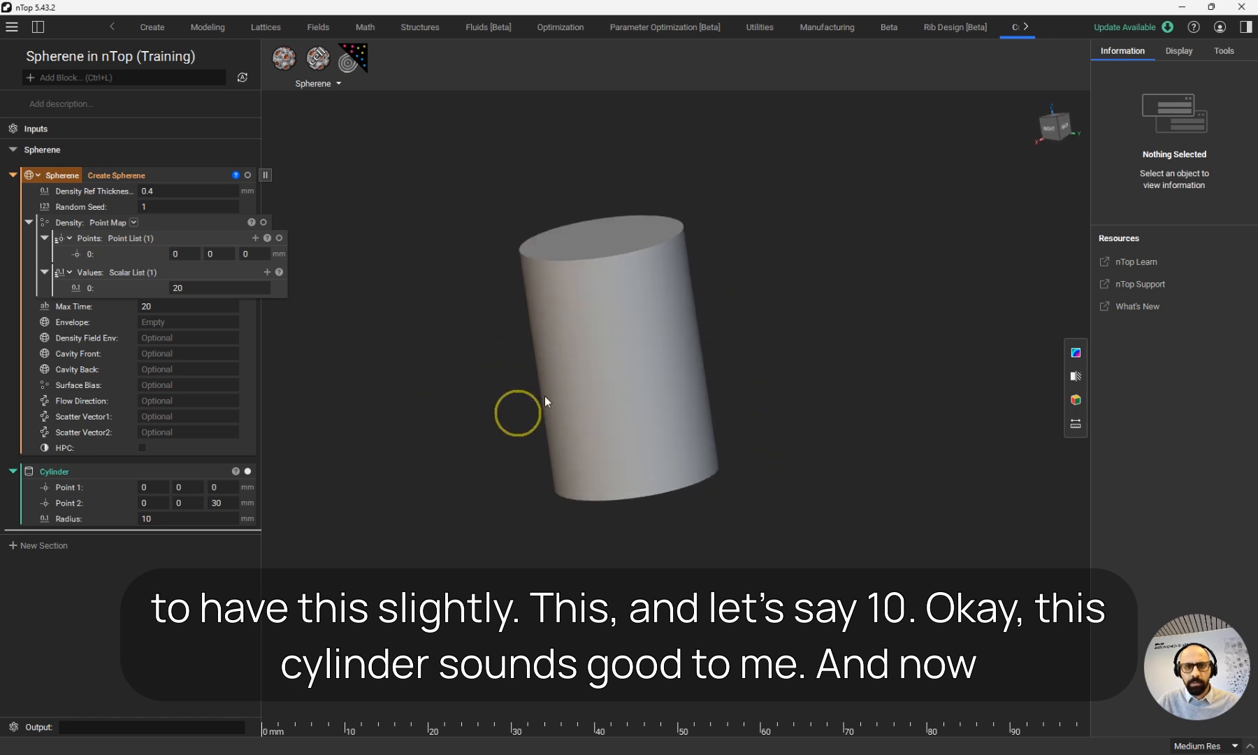
pyautogui.click(1051, 127)
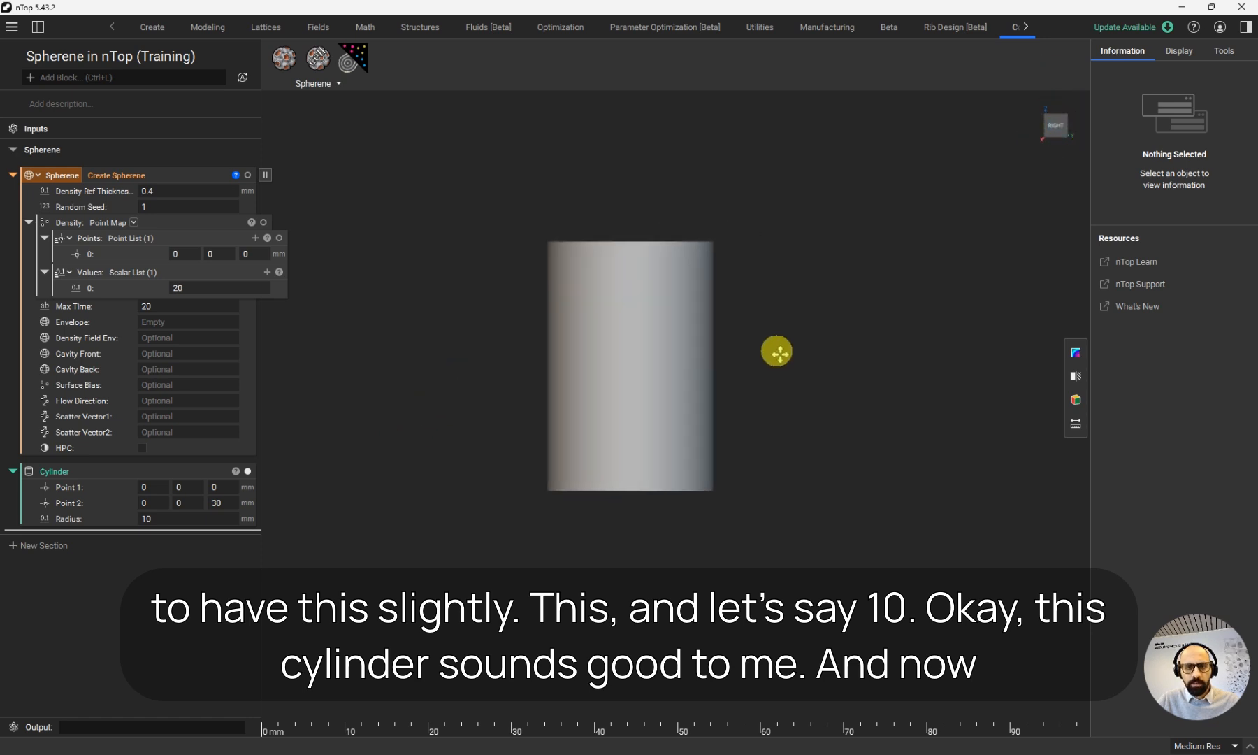
pyautogui.moveTo(802, 369); pyautogui.dragTo(795, 414)
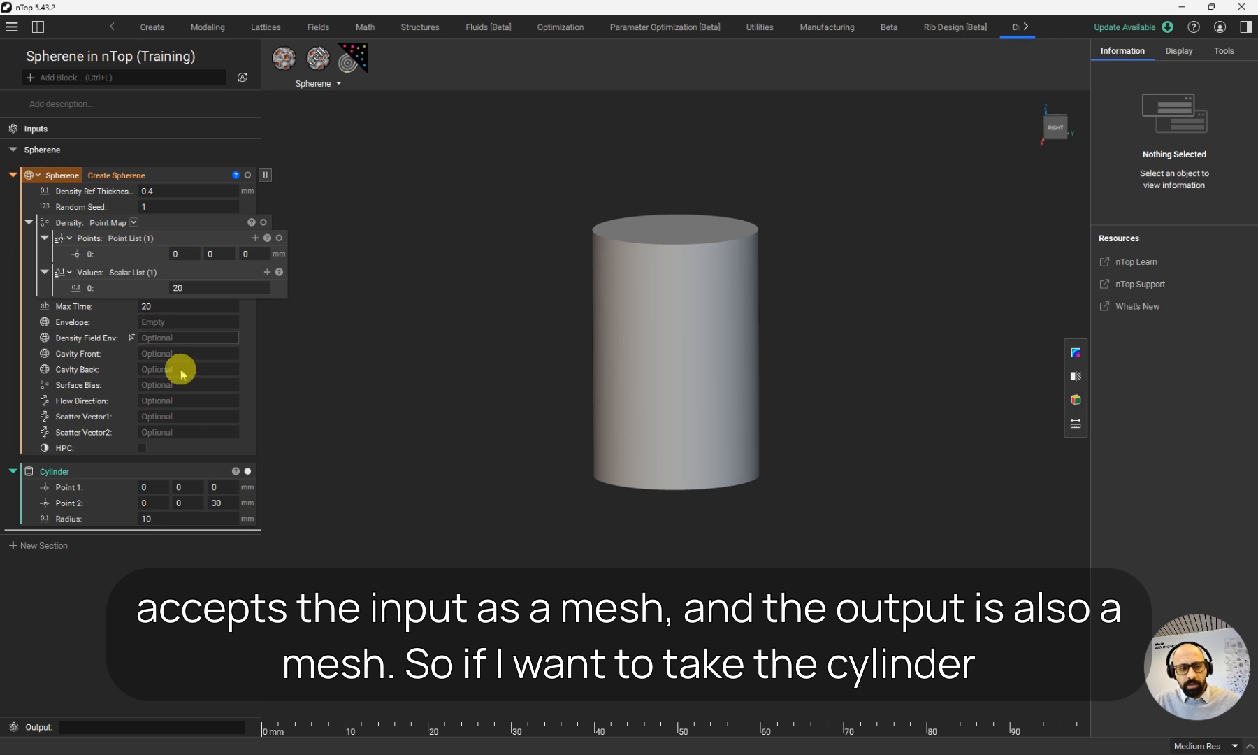
# Step: Convert the cylinder to a mesh by adding a Mesh from Implicit Body block to it
pyautogui.click(110, 471)
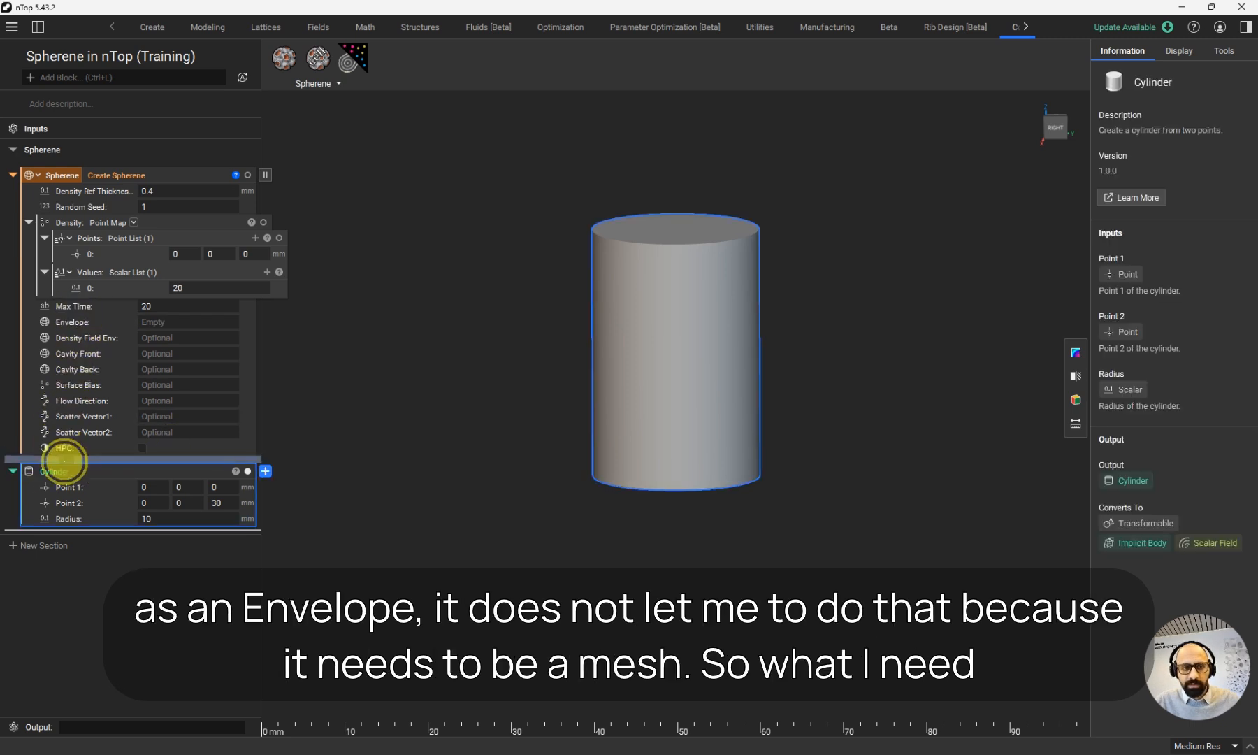
pyautogui.click(266, 472)
pyautogui.write('mesh')
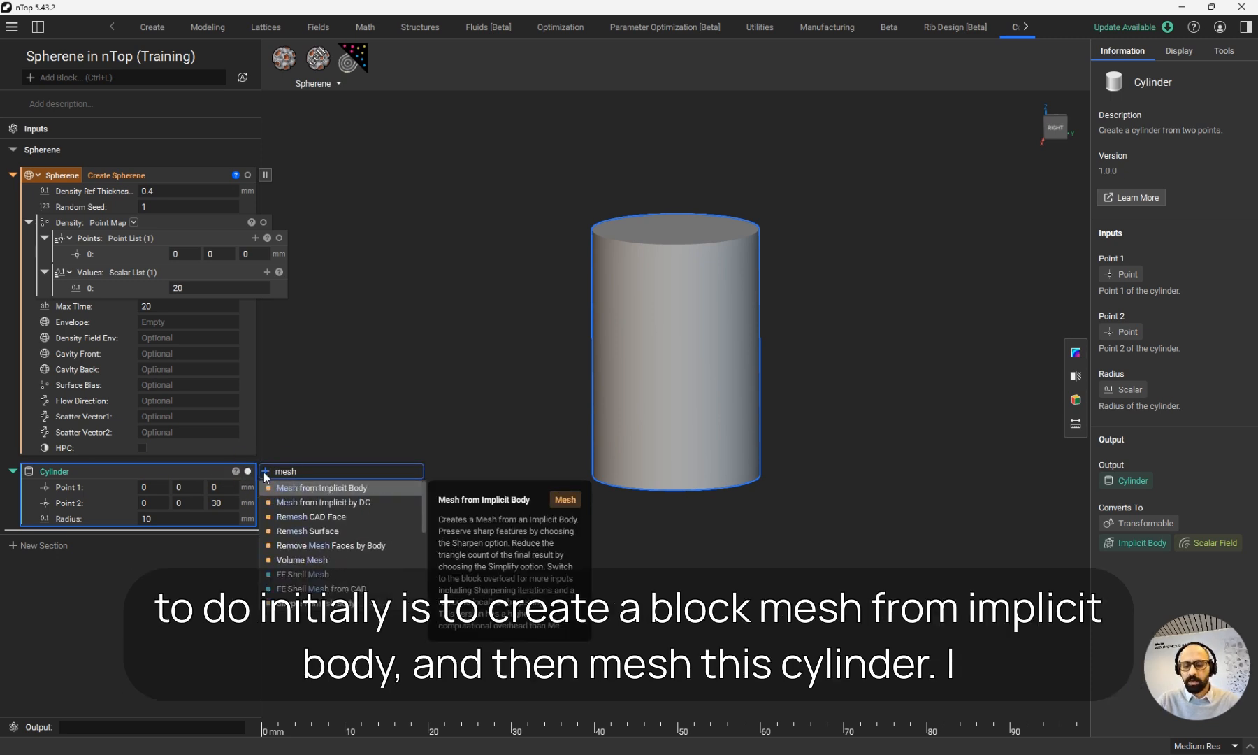
pyautogui.press('Return')
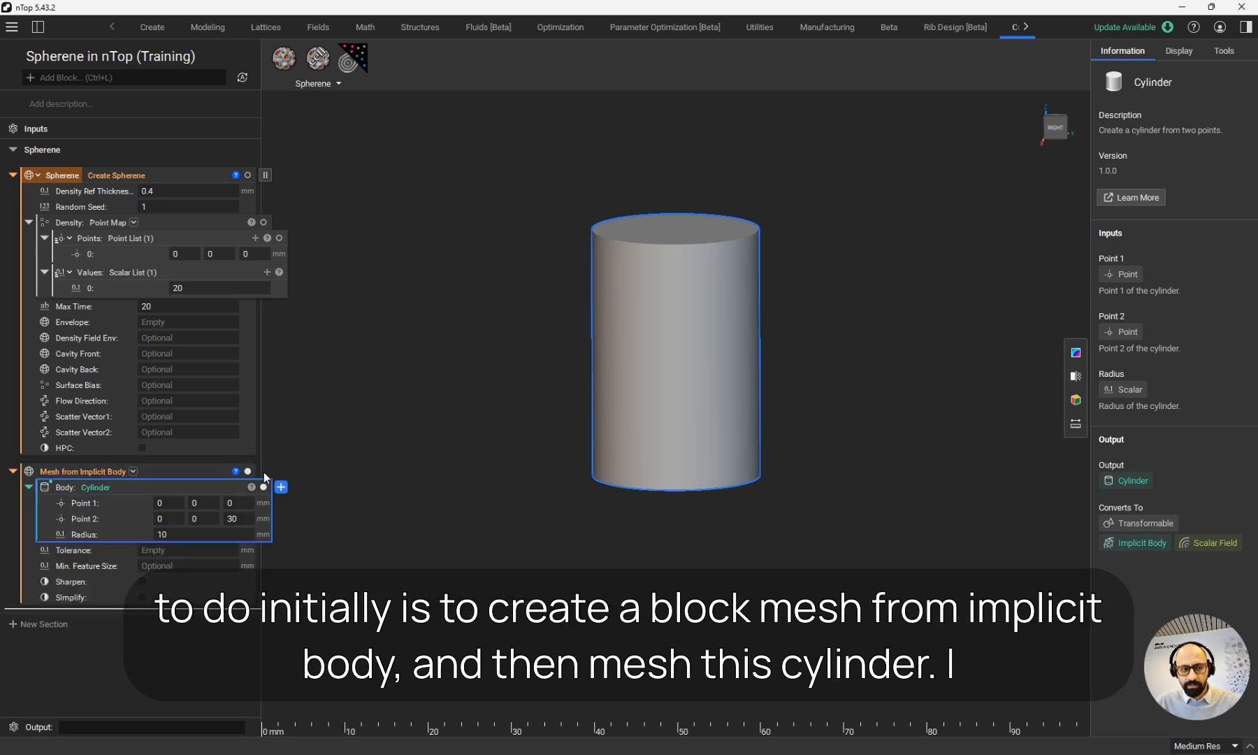
# Step: Set the cylinder mesh's tolerance to 2 mm and minimum feature size to 1 mm, and enable Sharpen
pyautogui.click(207, 547)
pyautogui.write('2')
pyautogui.press('Tab')
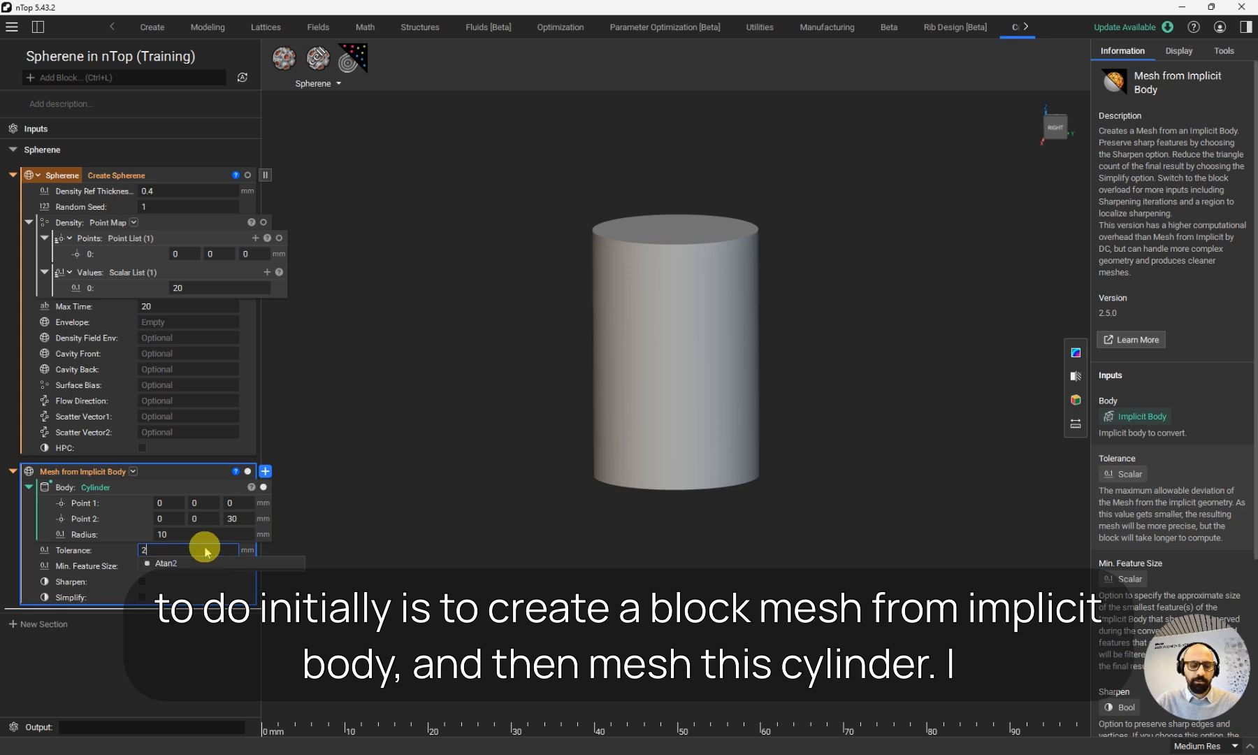
pyautogui.write('1')
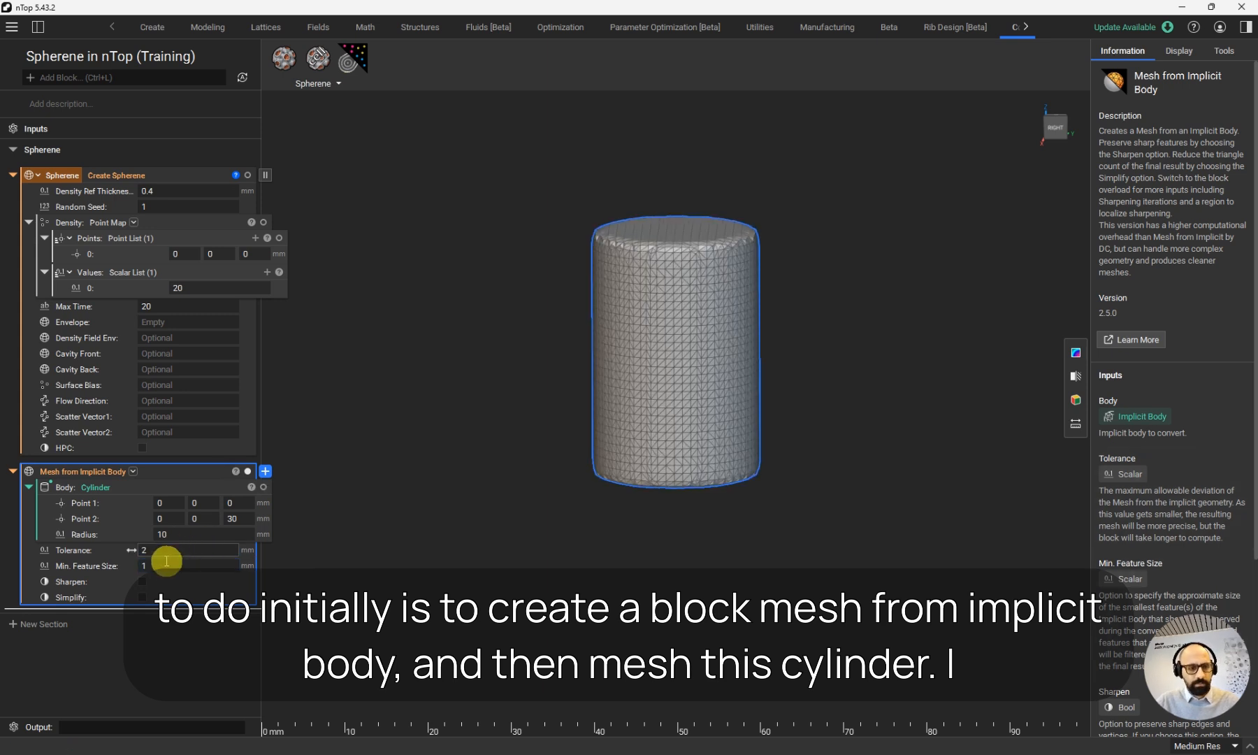
pyautogui.click(142, 581)
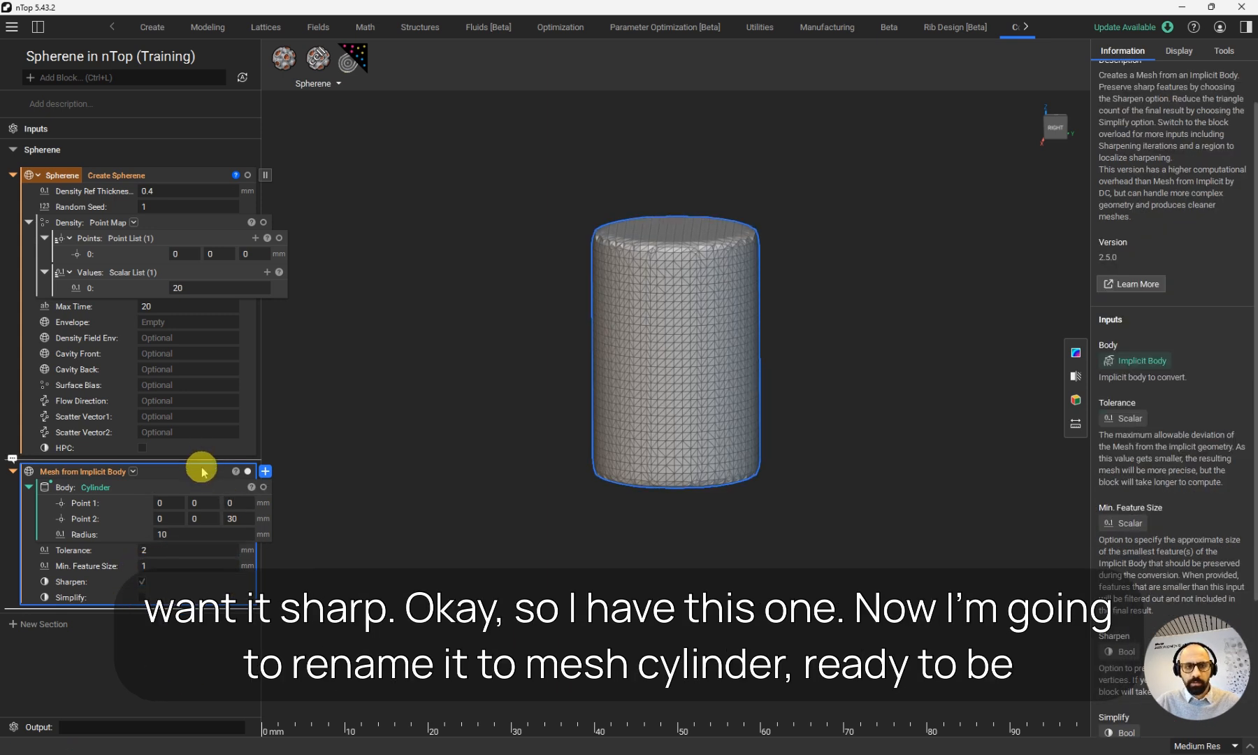
pyautogui.click(407, 448)
pyautogui.moveTo(617, 376); pyautogui.dragTo(612, 382, button='right')
# Step: Rename the Mesh from Implicit Body block "Mesh cylinder" and use it as the Envelope of the Spherene block
pyautogui.click(173, 479)
pyautogui.doubleClick(170, 475)
pyautogui.write('Mesh cylinder')
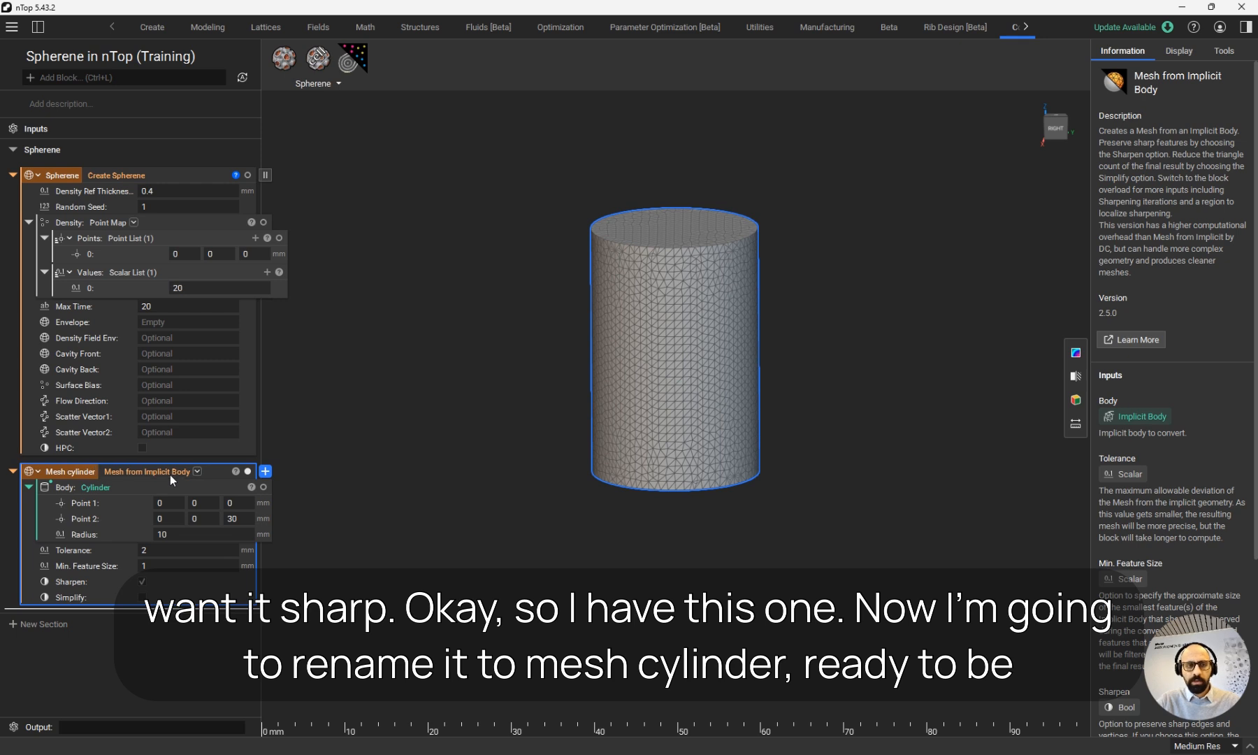
pyautogui.moveTo(211, 471); pyautogui.dragTo(183, 325)
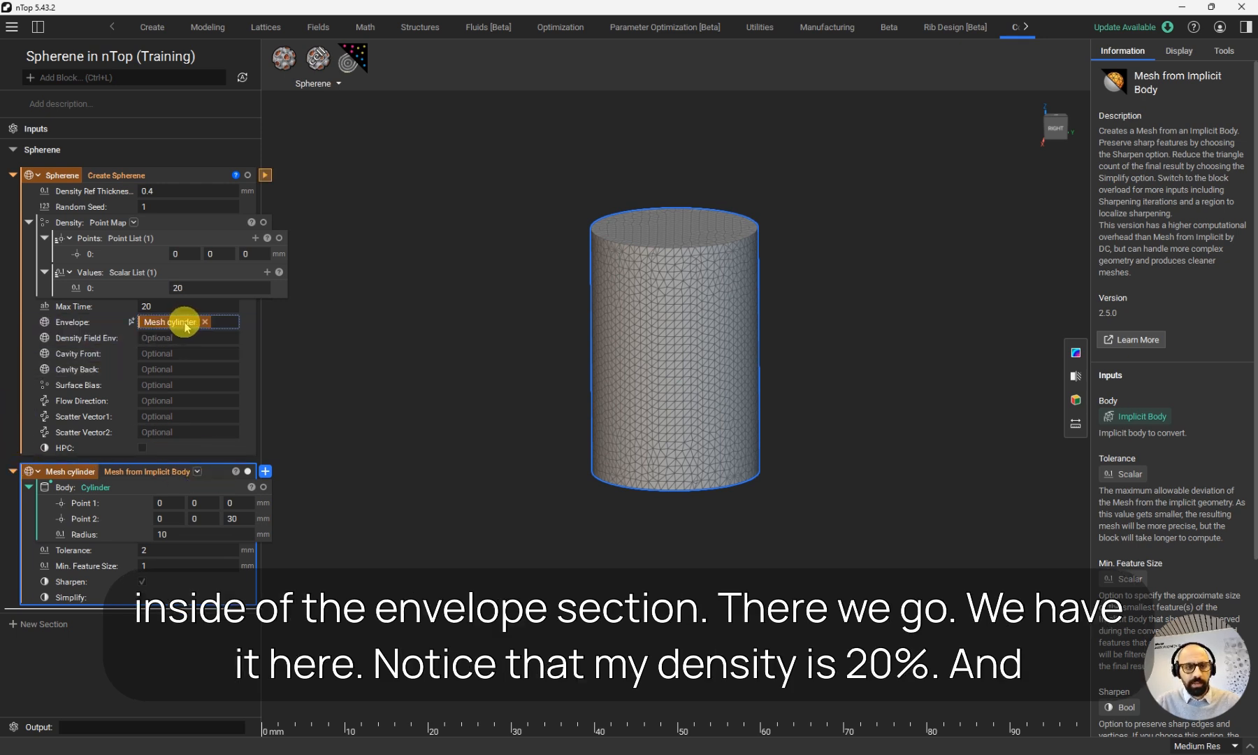
# Step: Enable HPC for the Create Spherene block and run its computation
pyautogui.click(82, 326)
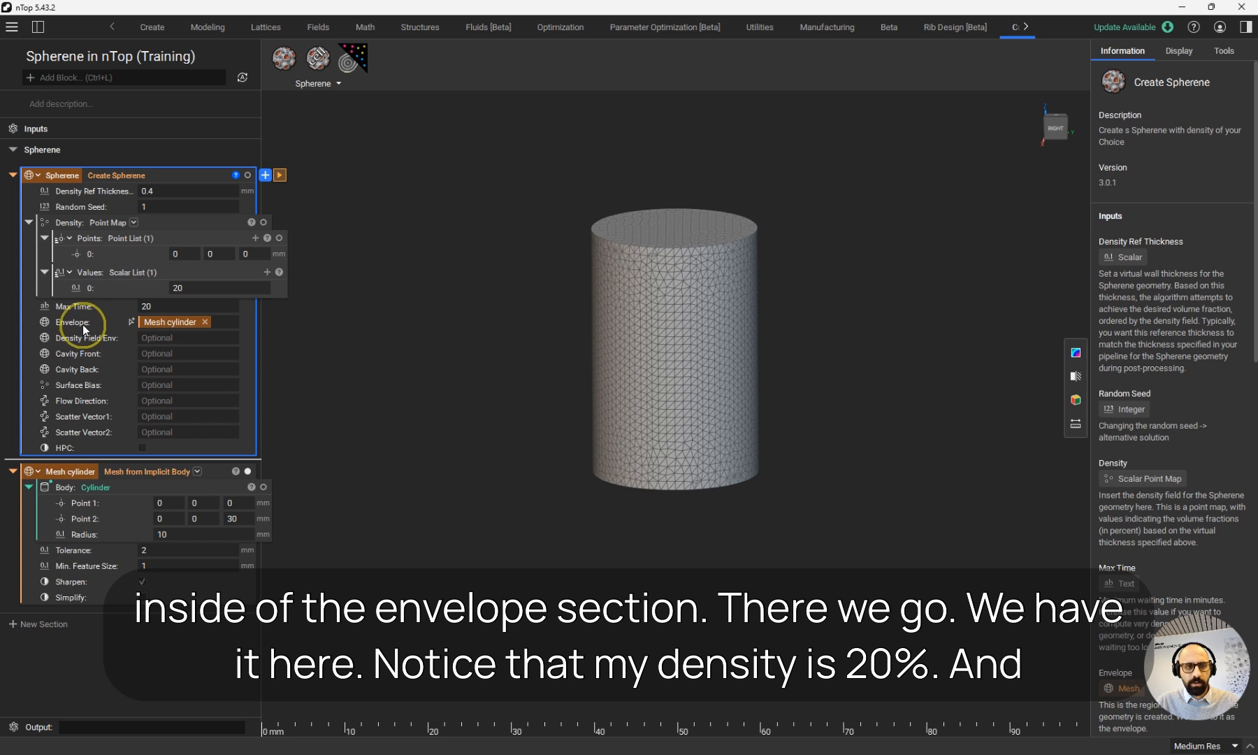
pyautogui.click(201, 251)
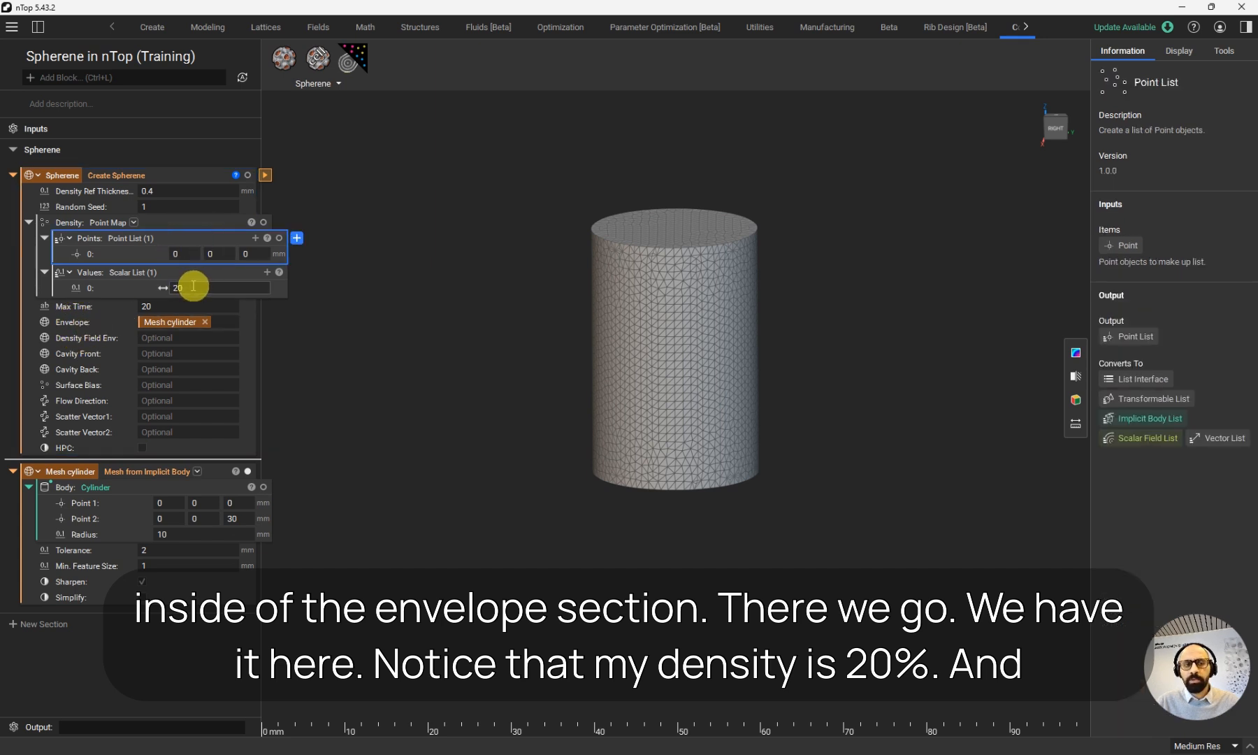
pyautogui.click(188, 448)
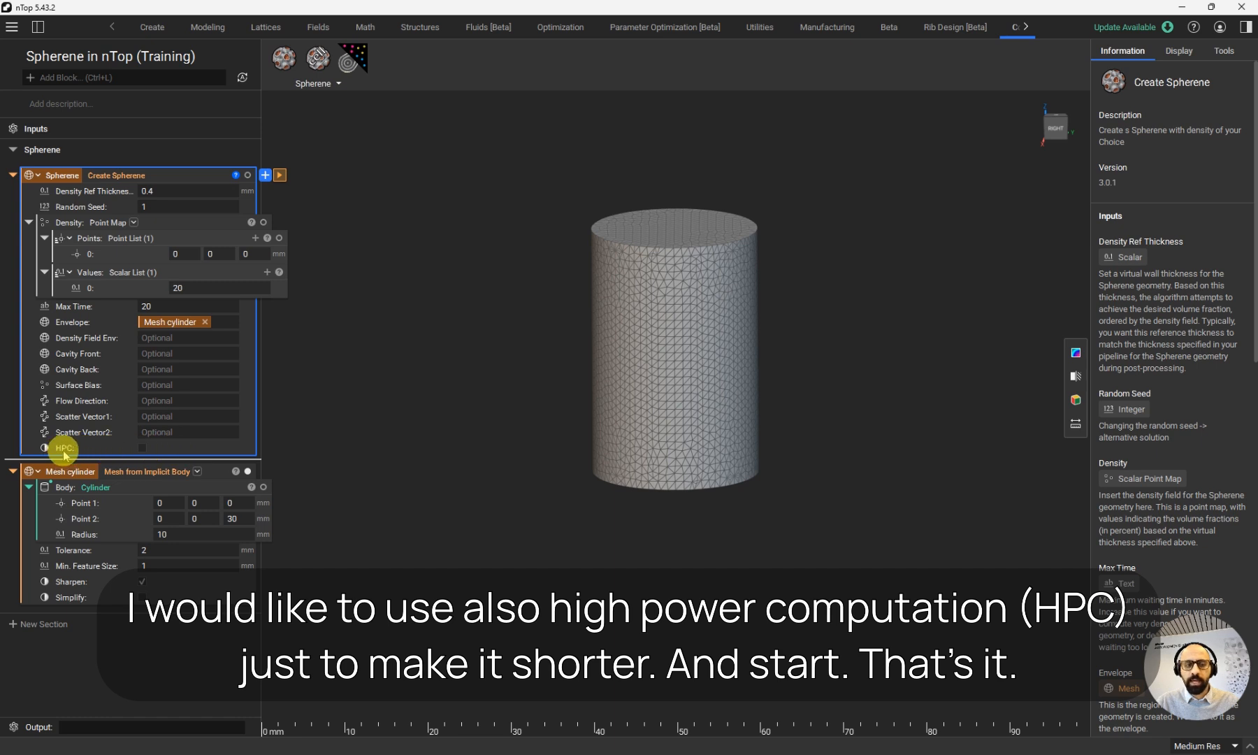
pyautogui.click(142, 447)
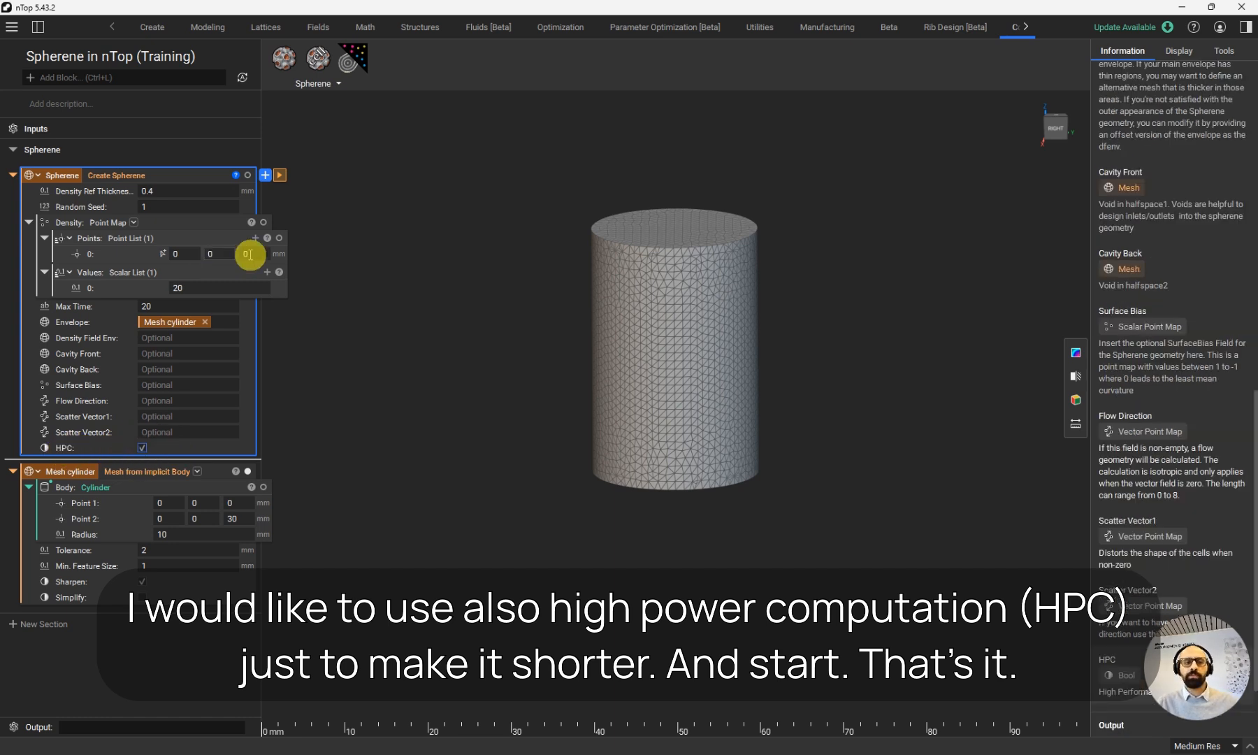
pyautogui.click(280, 176)
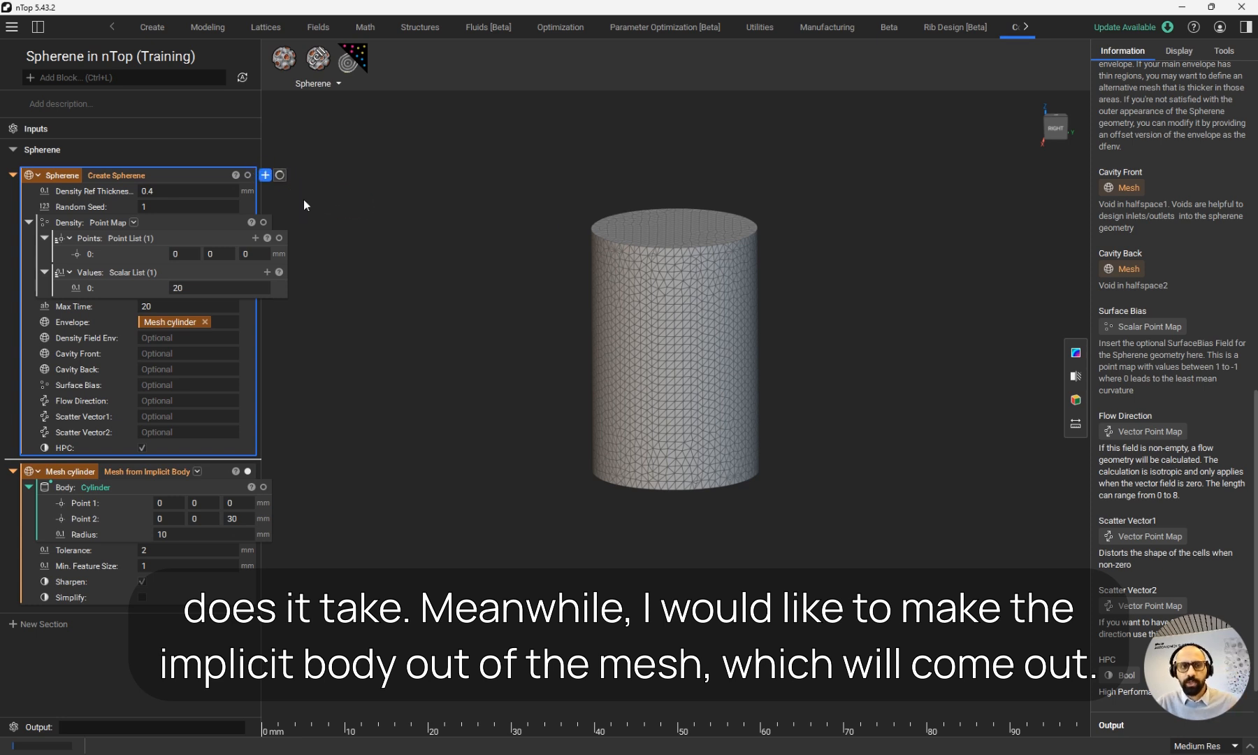
# Step: Examine the run's progress and technical details in the Spherene SDK window, and minimize the window
pyautogui.click(265, 175)
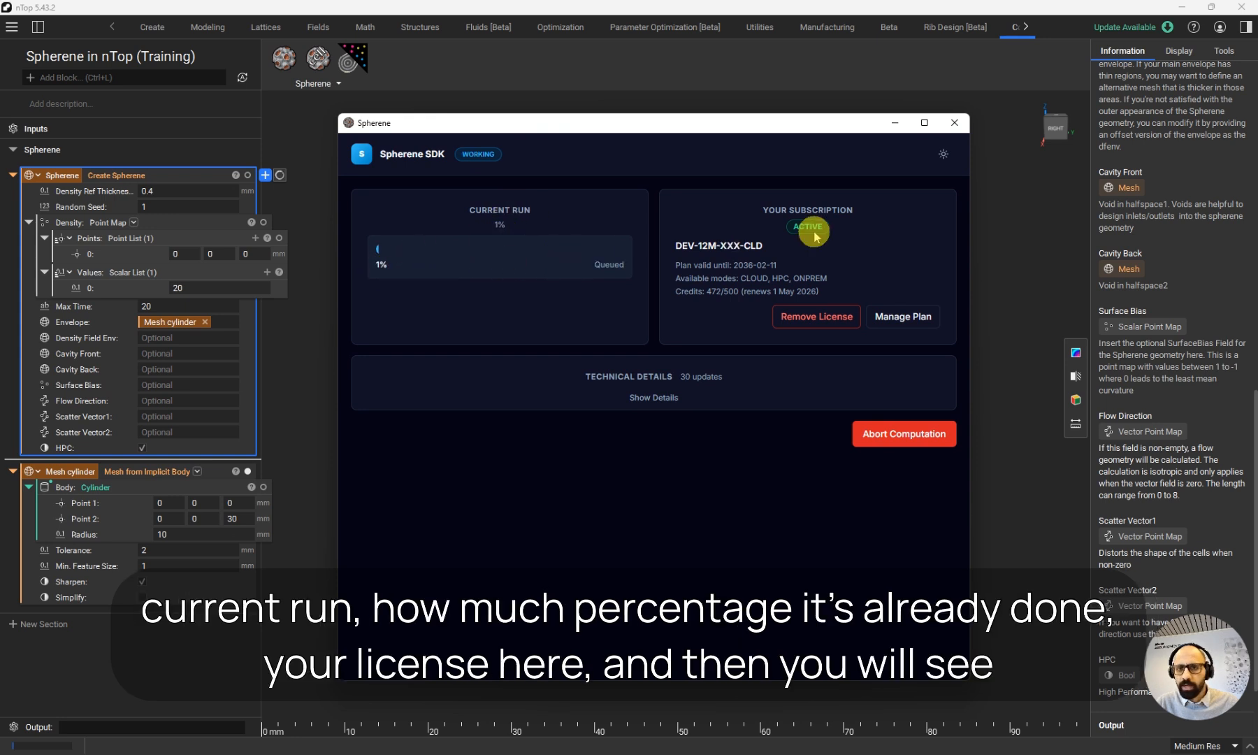
pyautogui.click(671, 399)
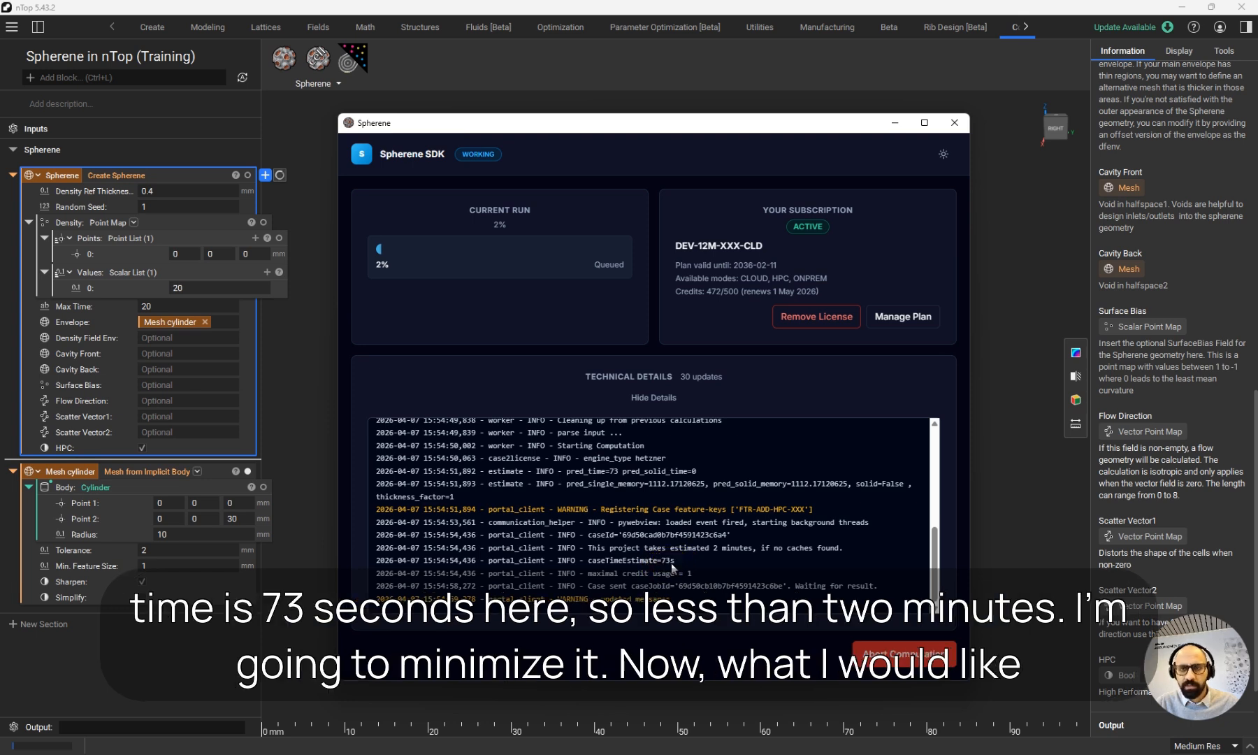
pyautogui.click(895, 124)
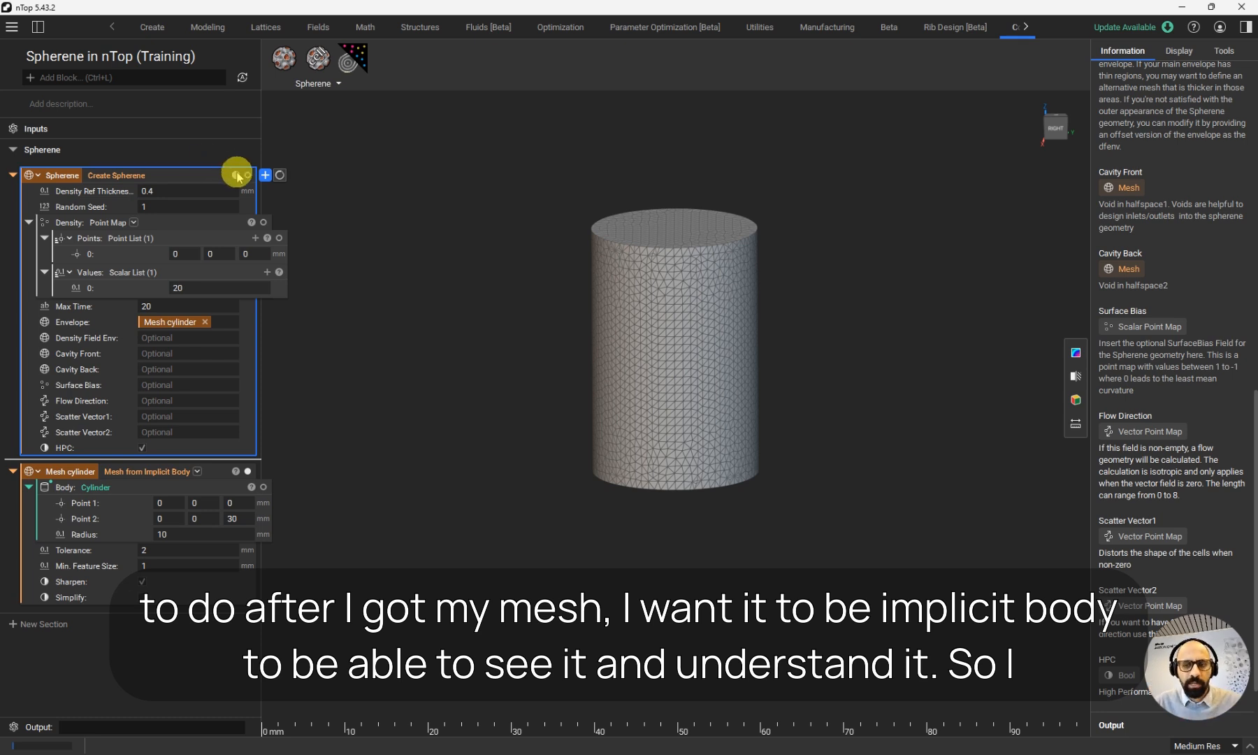
# Step: Add an Implicit Body from Mesh block that converts the Spherene mesh
pyautogui.click(266, 175)
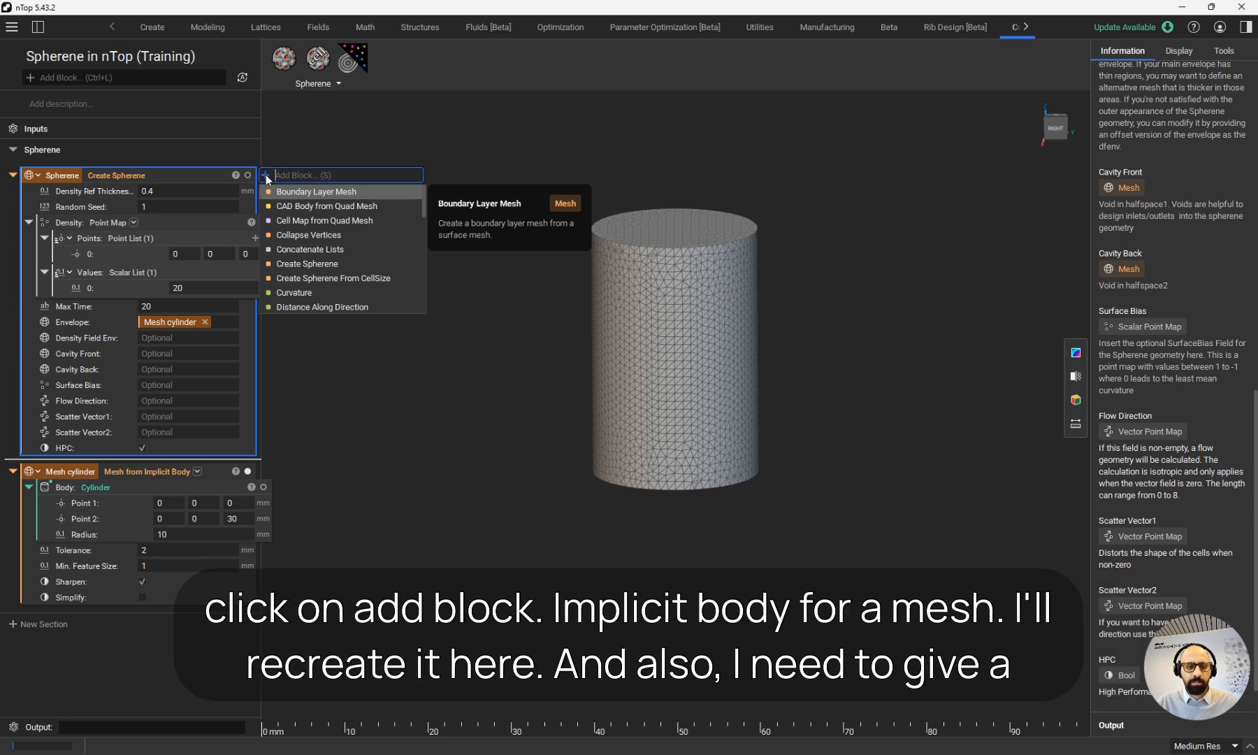
pyautogui.write('implicit')
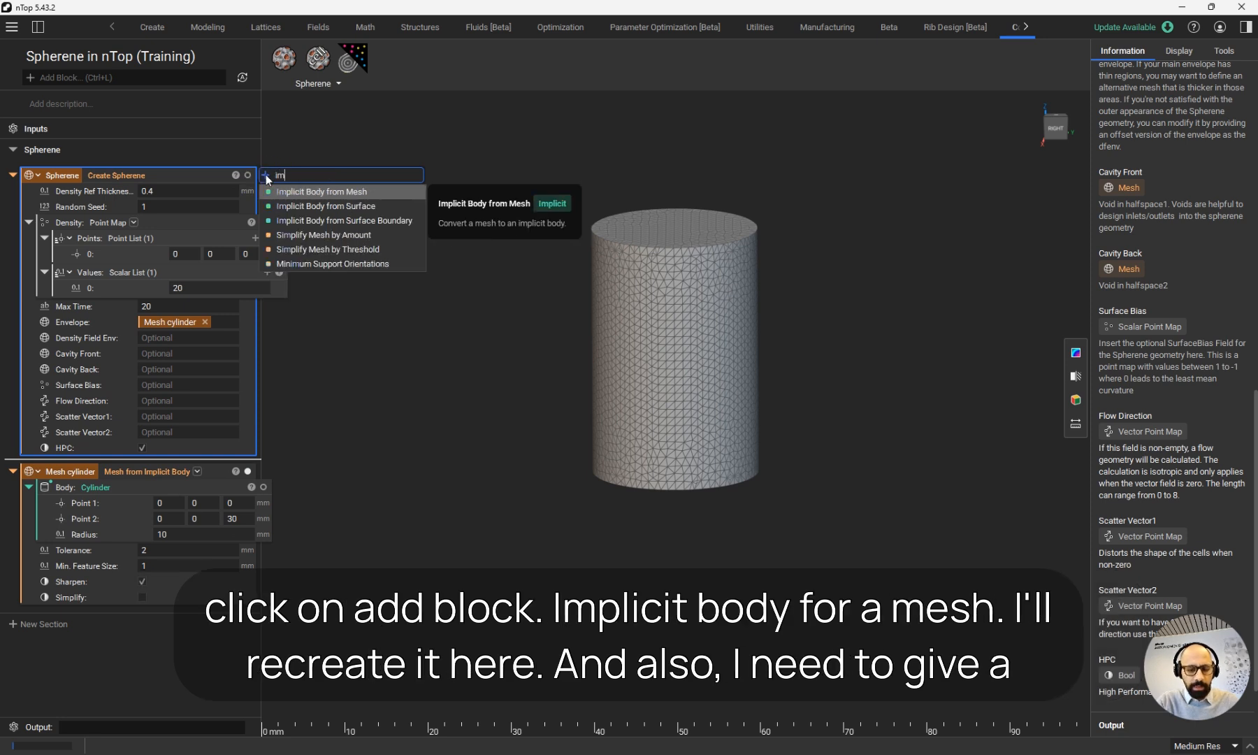
pyautogui.press('Return')
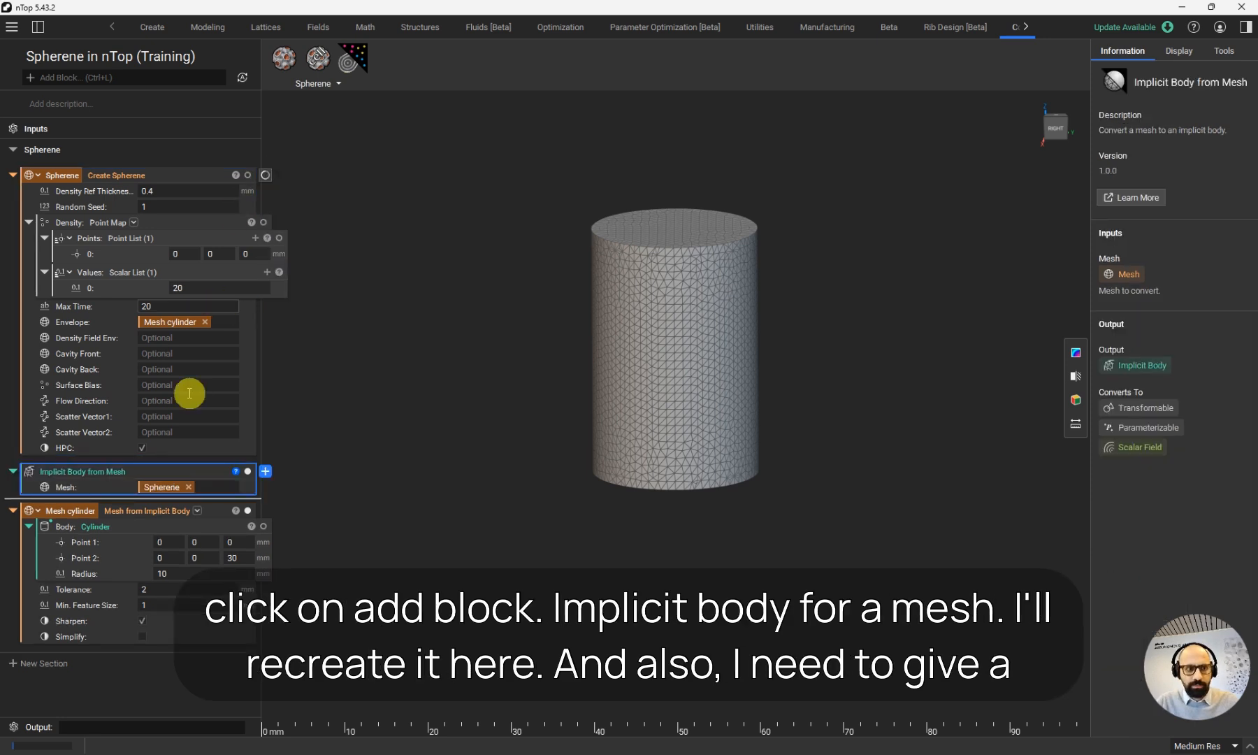
# Step: Wrap the Spherene implicit body in a Thicken Body block with a thickness of 0.4 mm
pyautogui.click(266, 472)
pyautogui.click(266, 473)
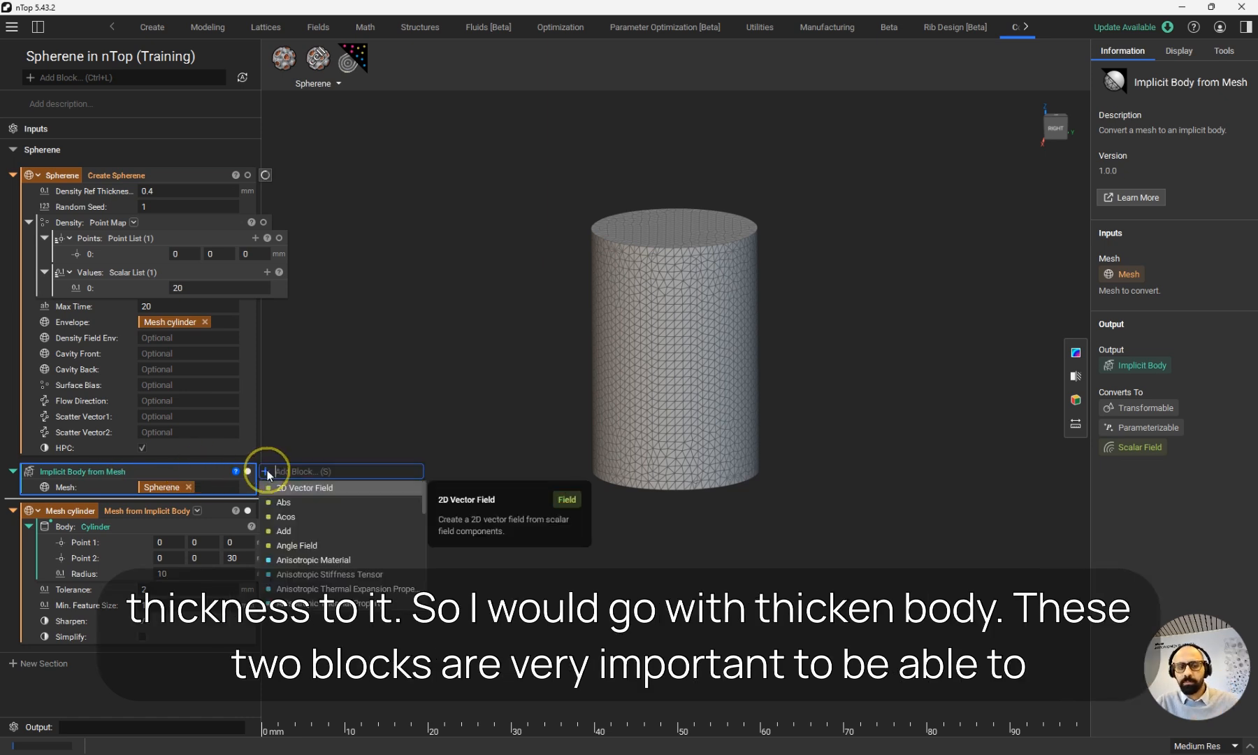
pyautogui.write('thicken')
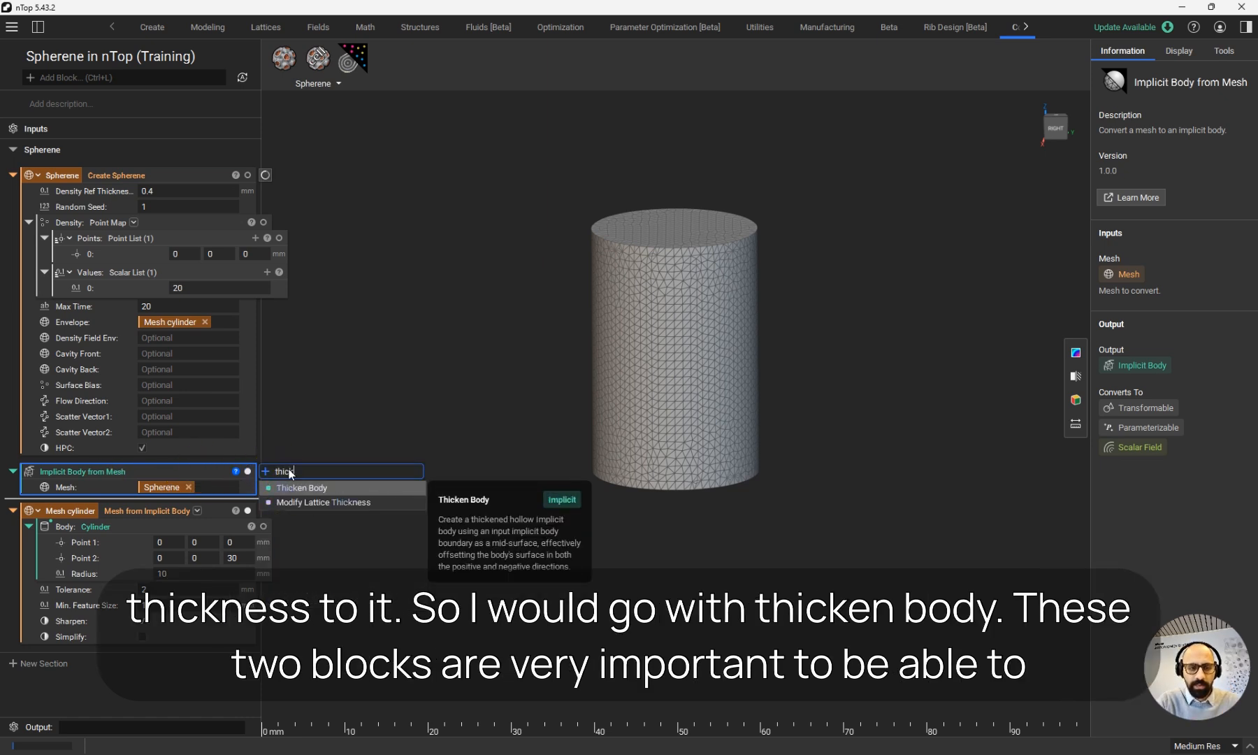
pyautogui.press('Return')
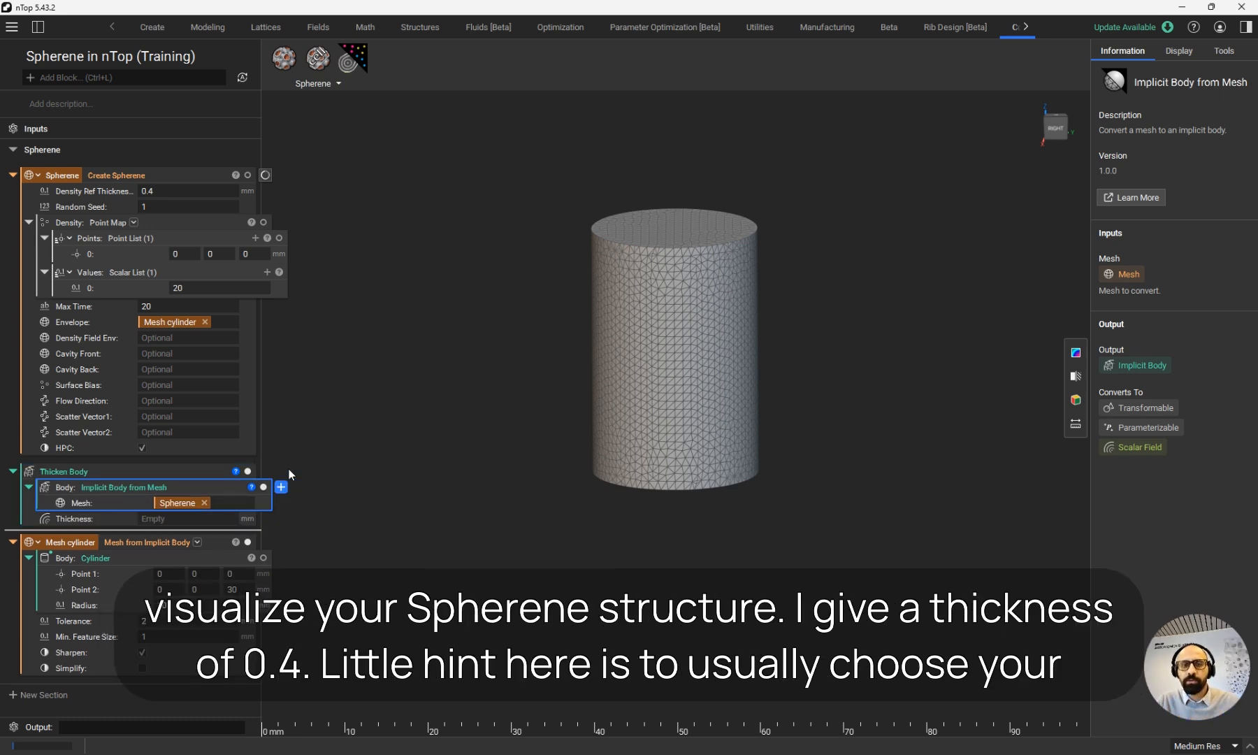
pyautogui.click(222, 521)
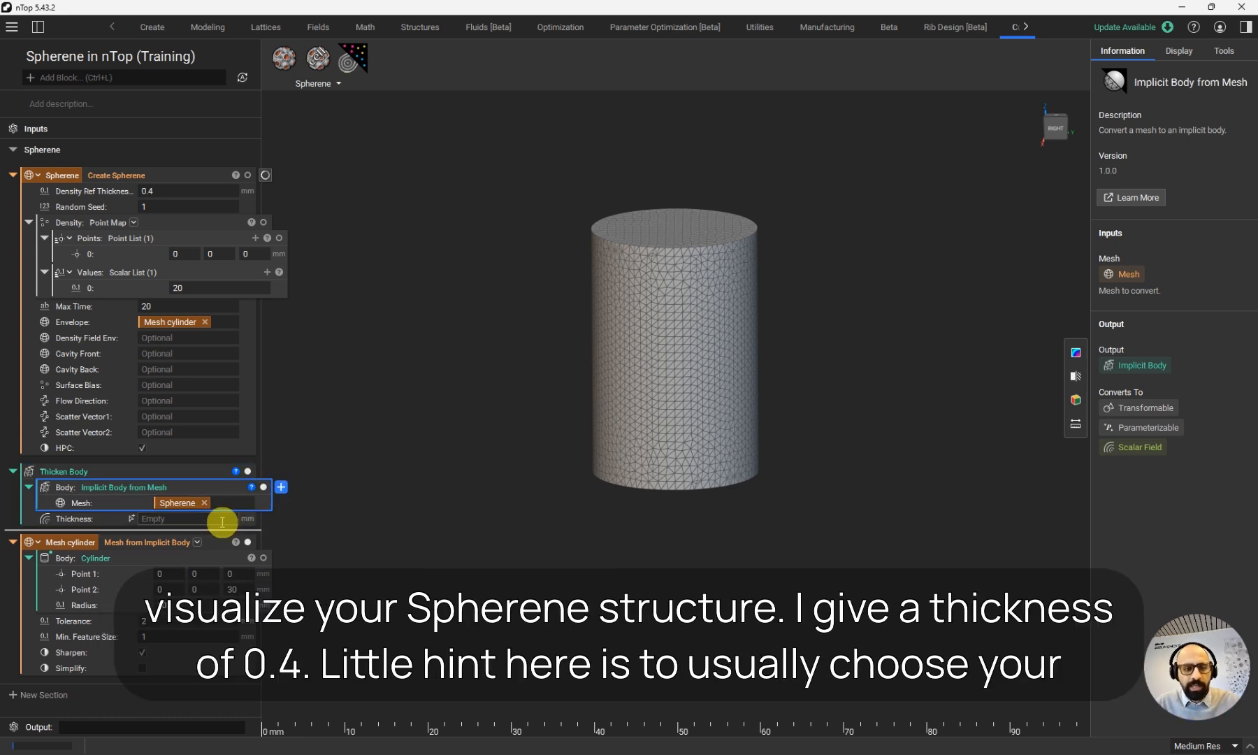
pyautogui.write('0.4')
pyautogui.click(247, 514)
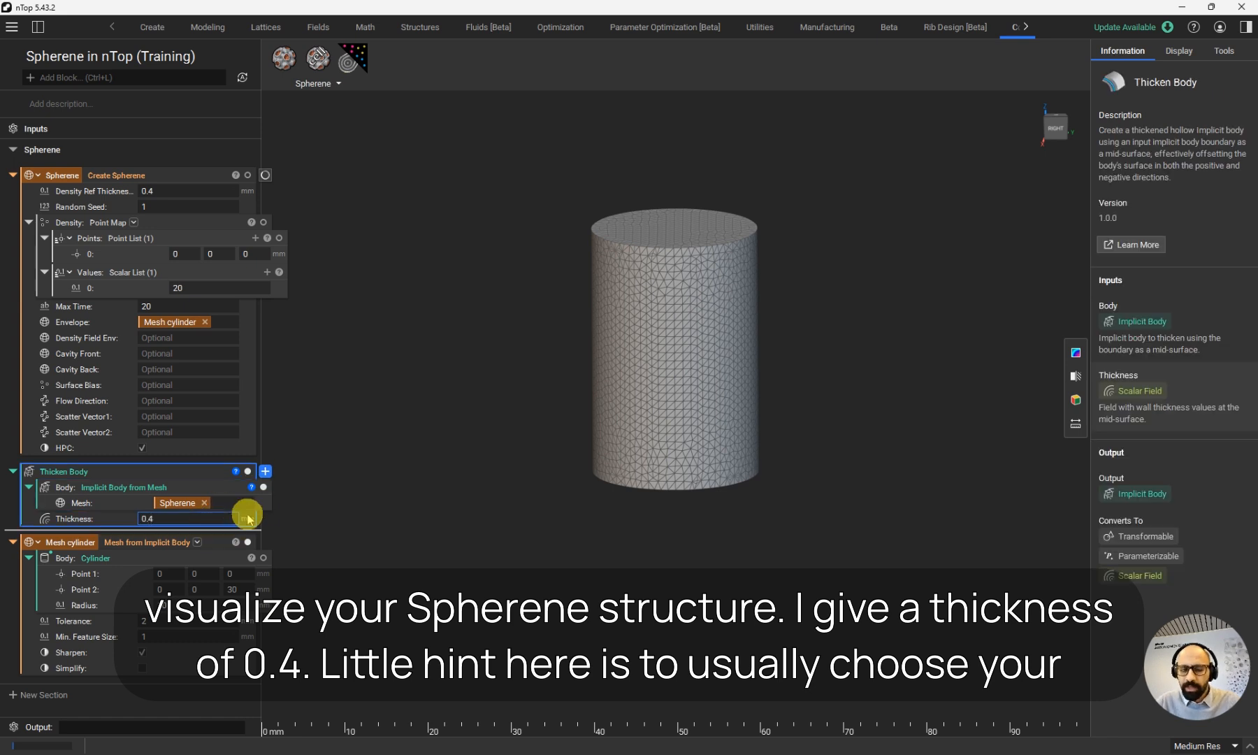
pyautogui.click(299, 503)
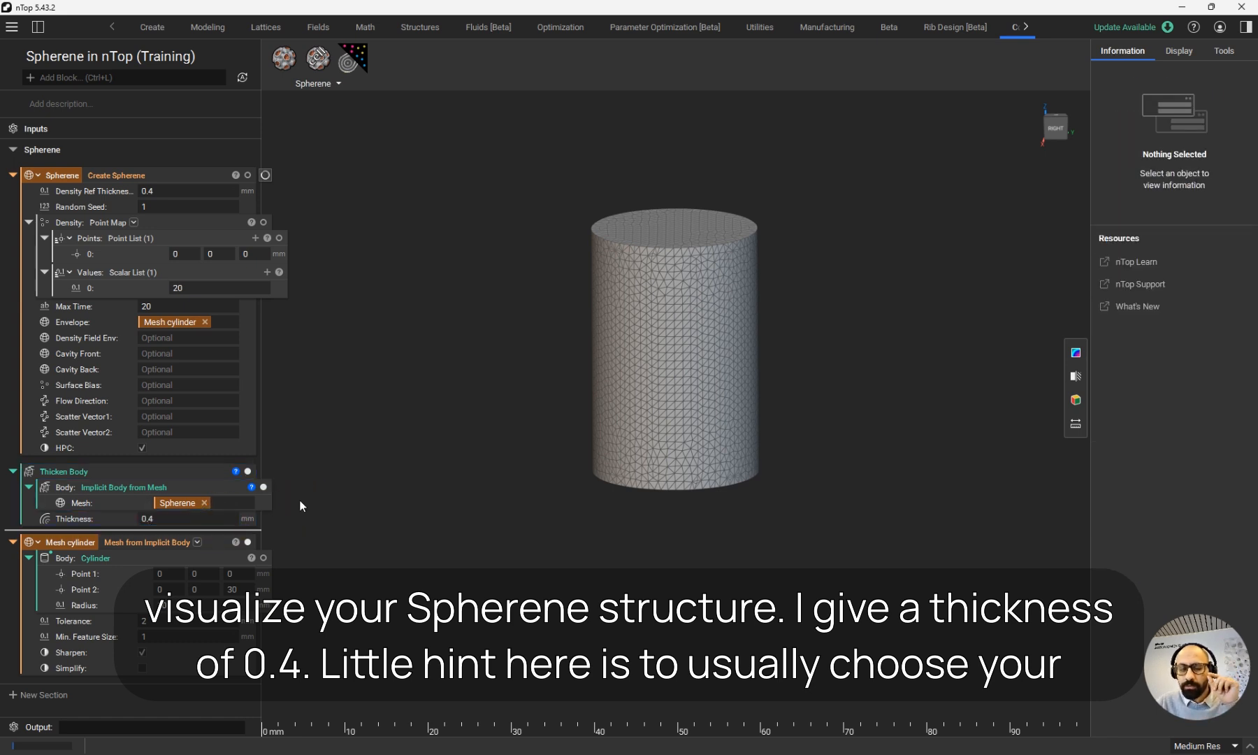
# Step: Compare the Thicken Body thickness with the density reference thickness, and reopen the Spherene SDK window to check the run's progress
pyautogui.click(92, 521)
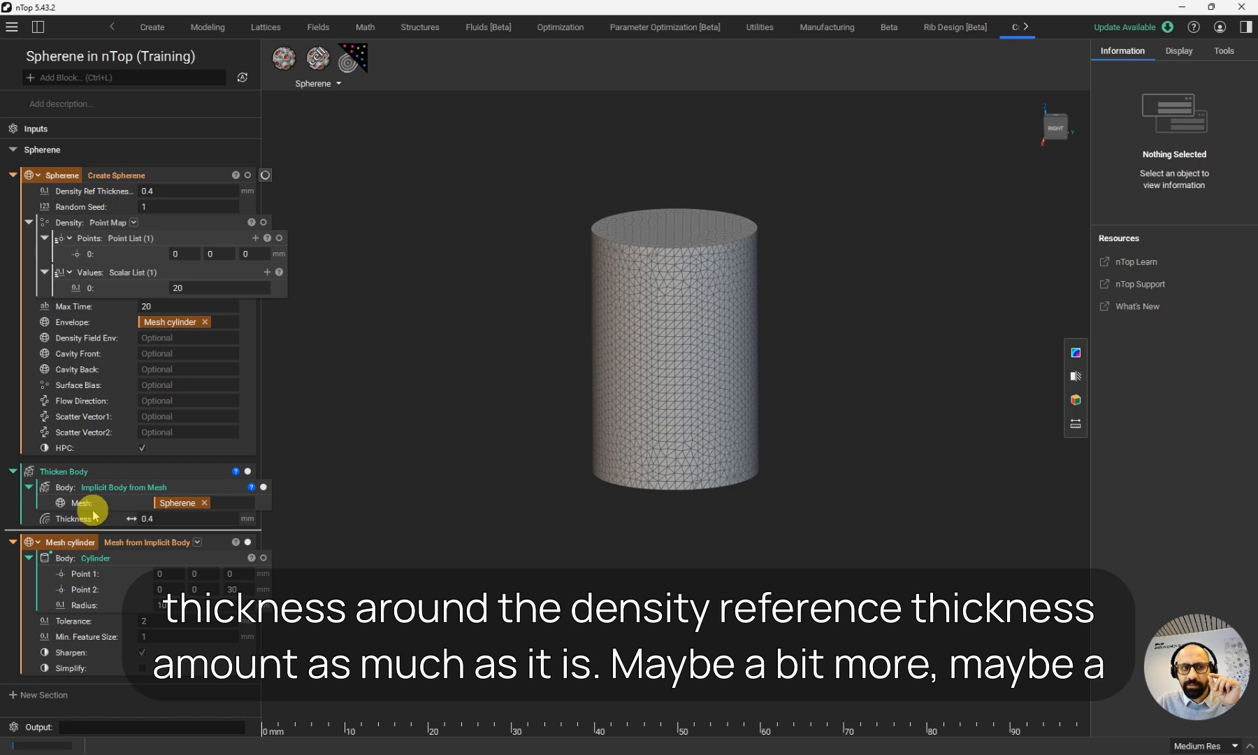
pyautogui.click(153, 191)
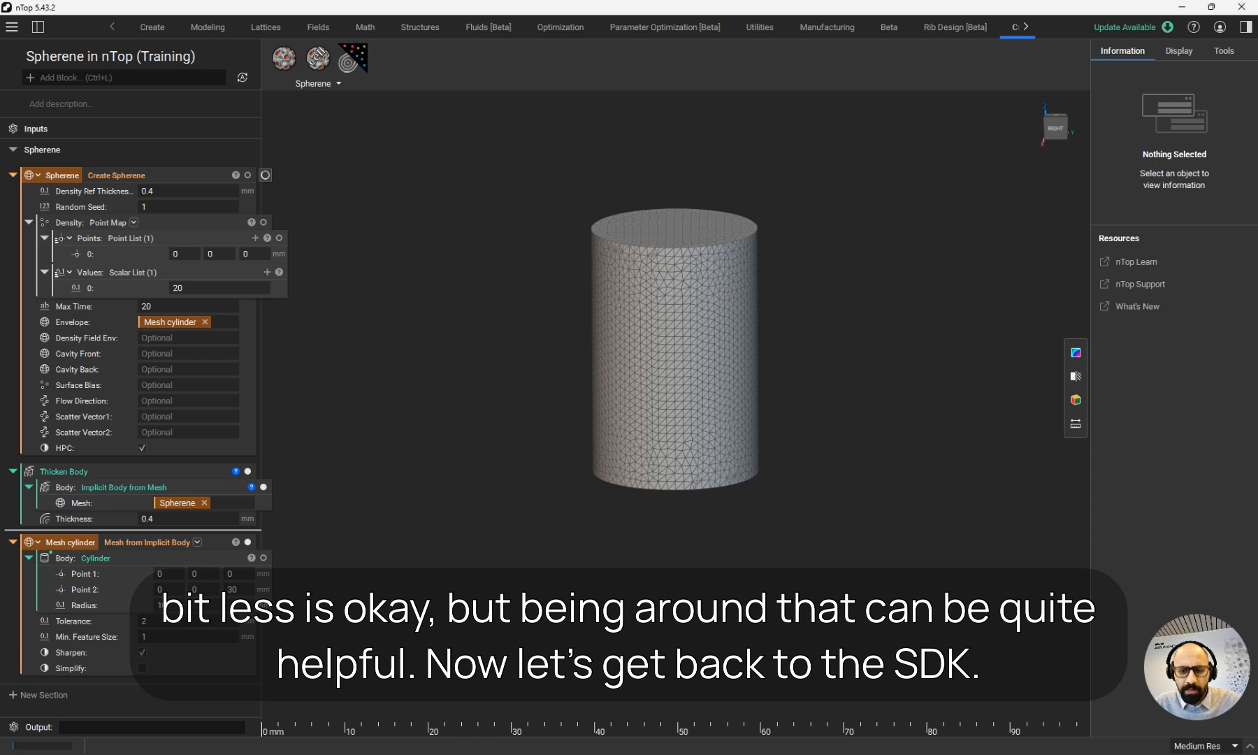
pyautogui.click(846, 708)
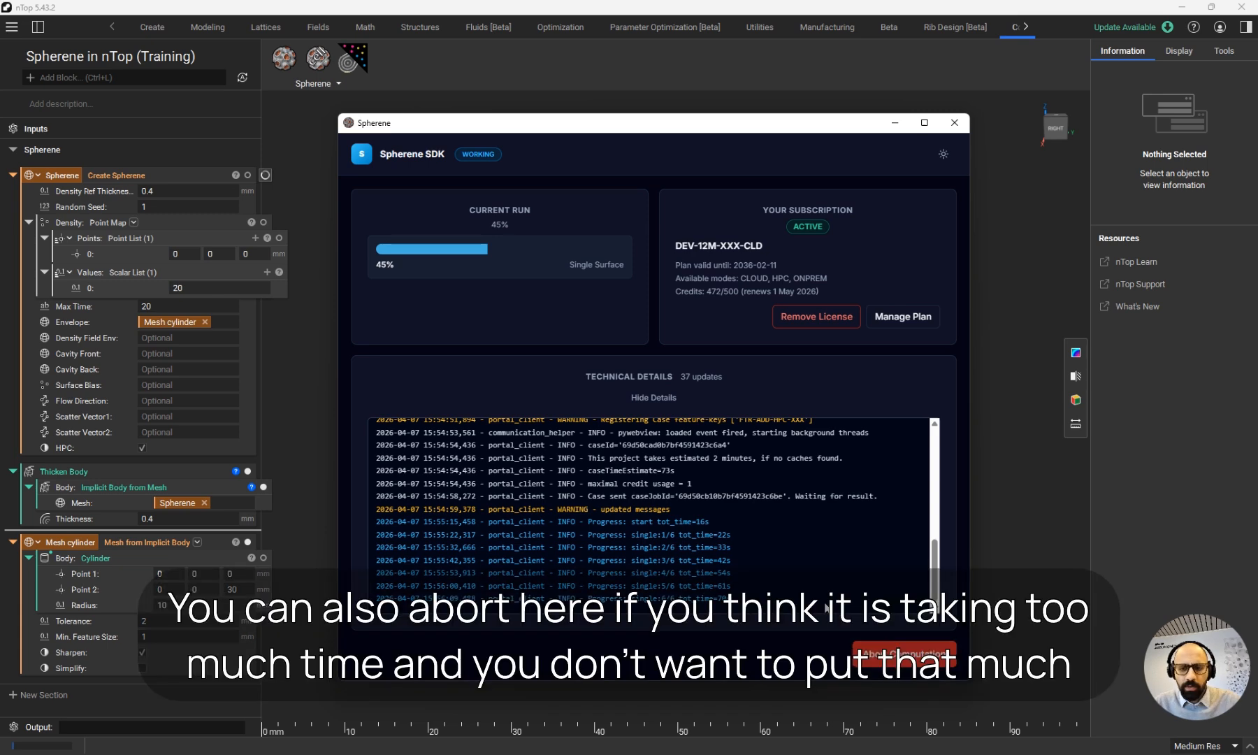
pyautogui.click(904, 655)
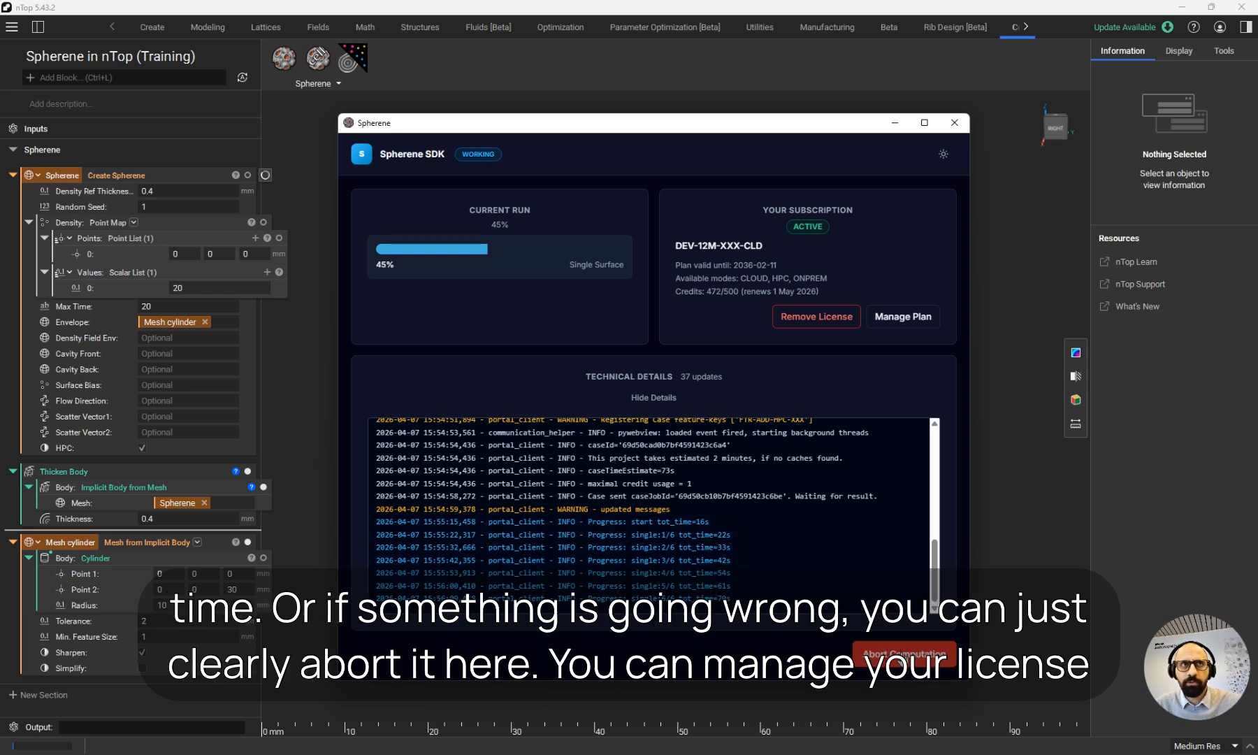
pyautogui.click(905, 656)
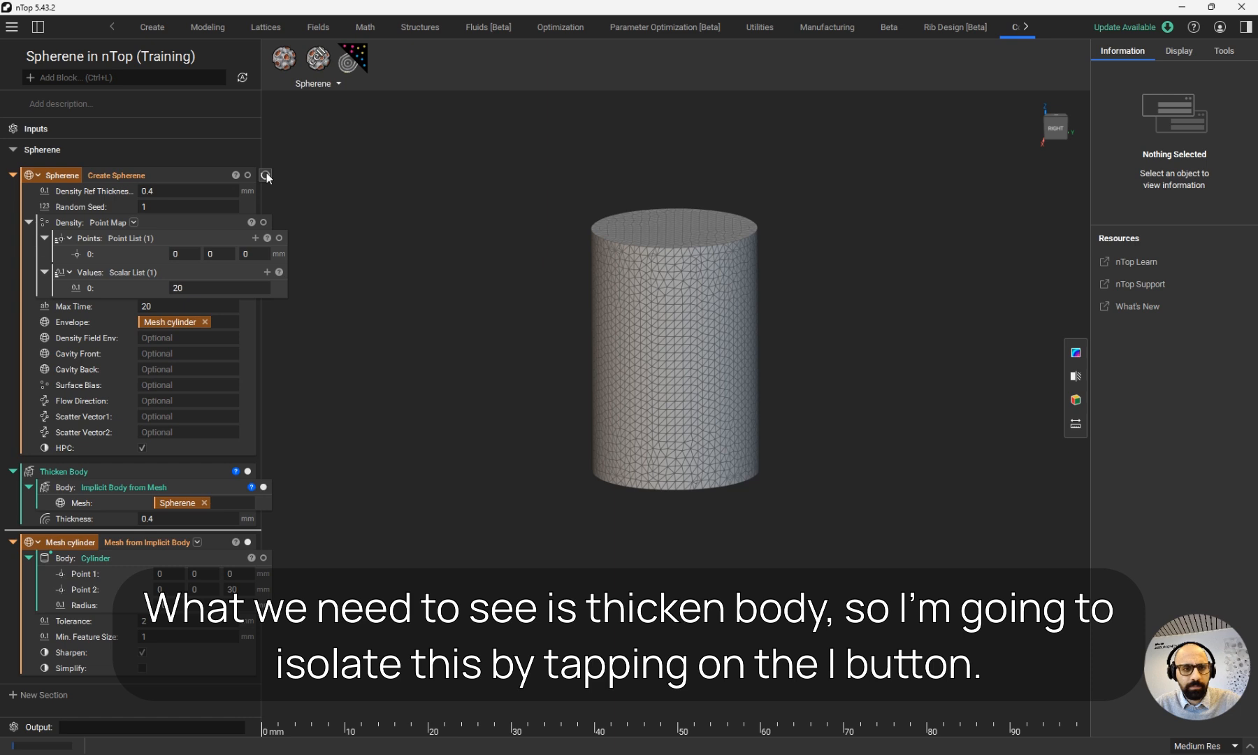
# Step: Isolate the Thicken Body block so only its result is shown, and rename the block to "Spherene implicit"
pyautogui.click(203, 474)
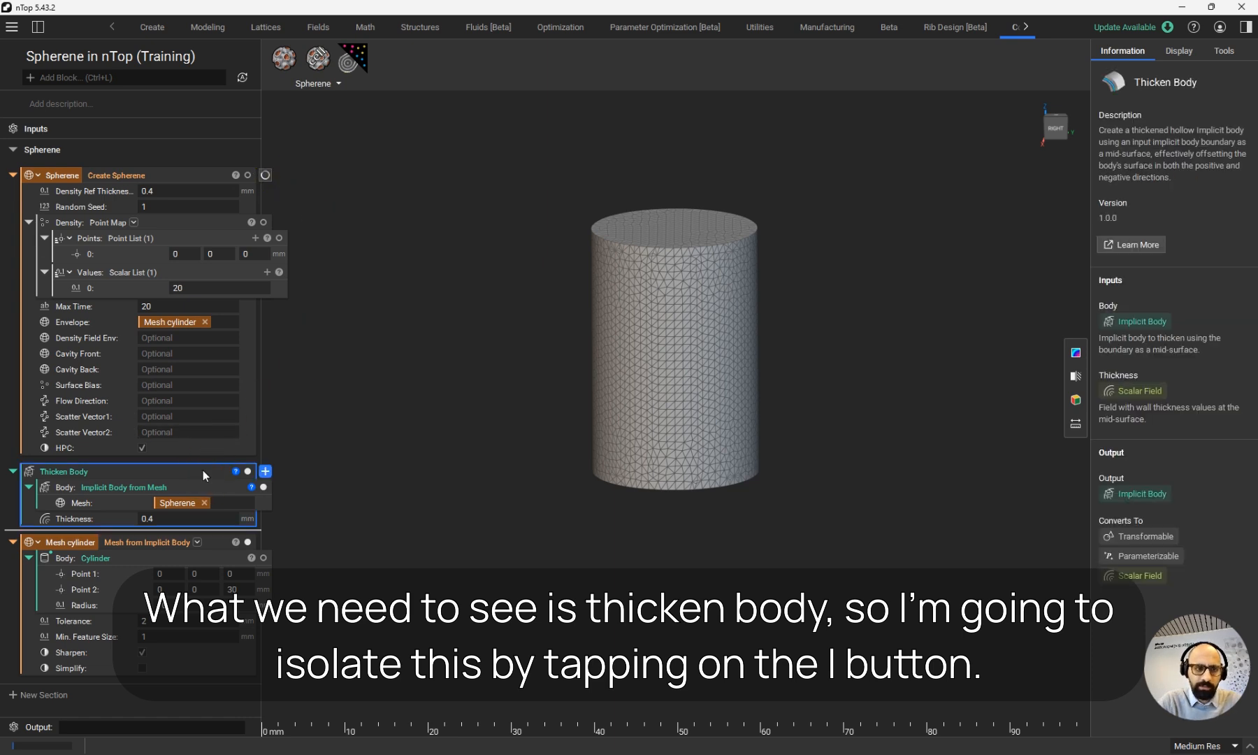
pyautogui.press('i')
pyautogui.click(206, 474)
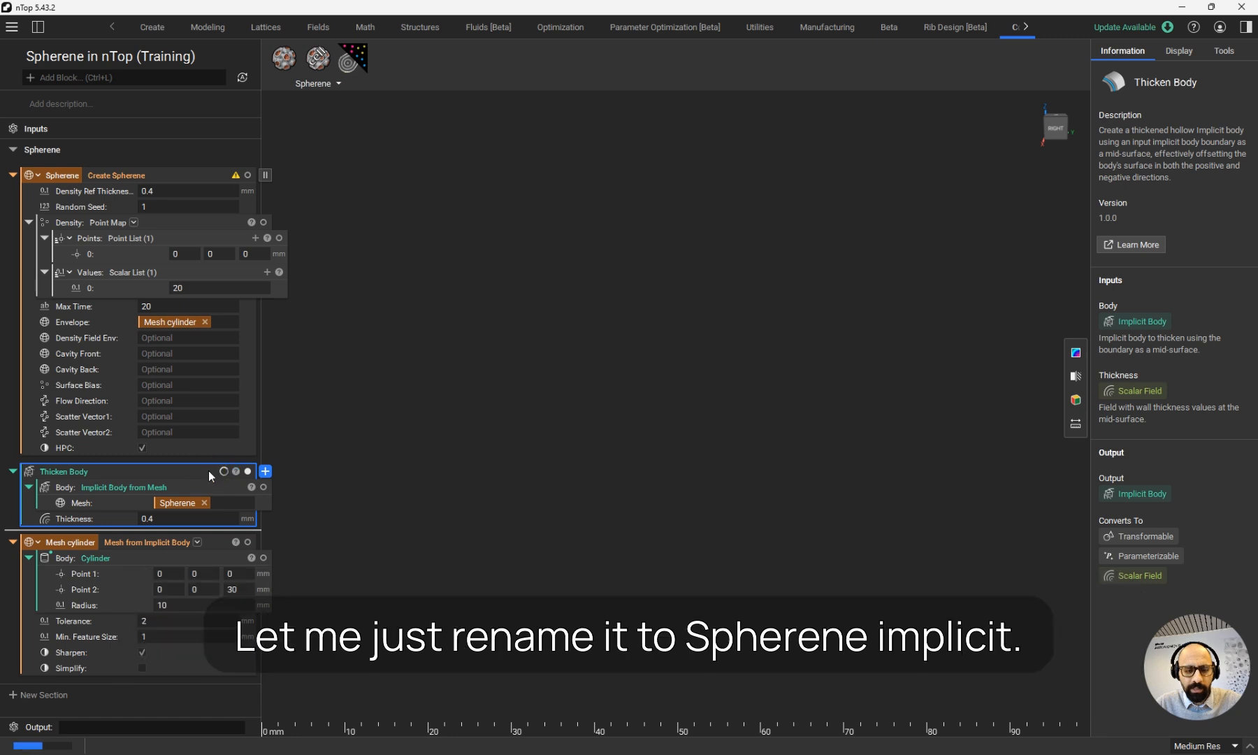
pyautogui.doubleClick(208, 472)
pyautogui.write('Spherene')
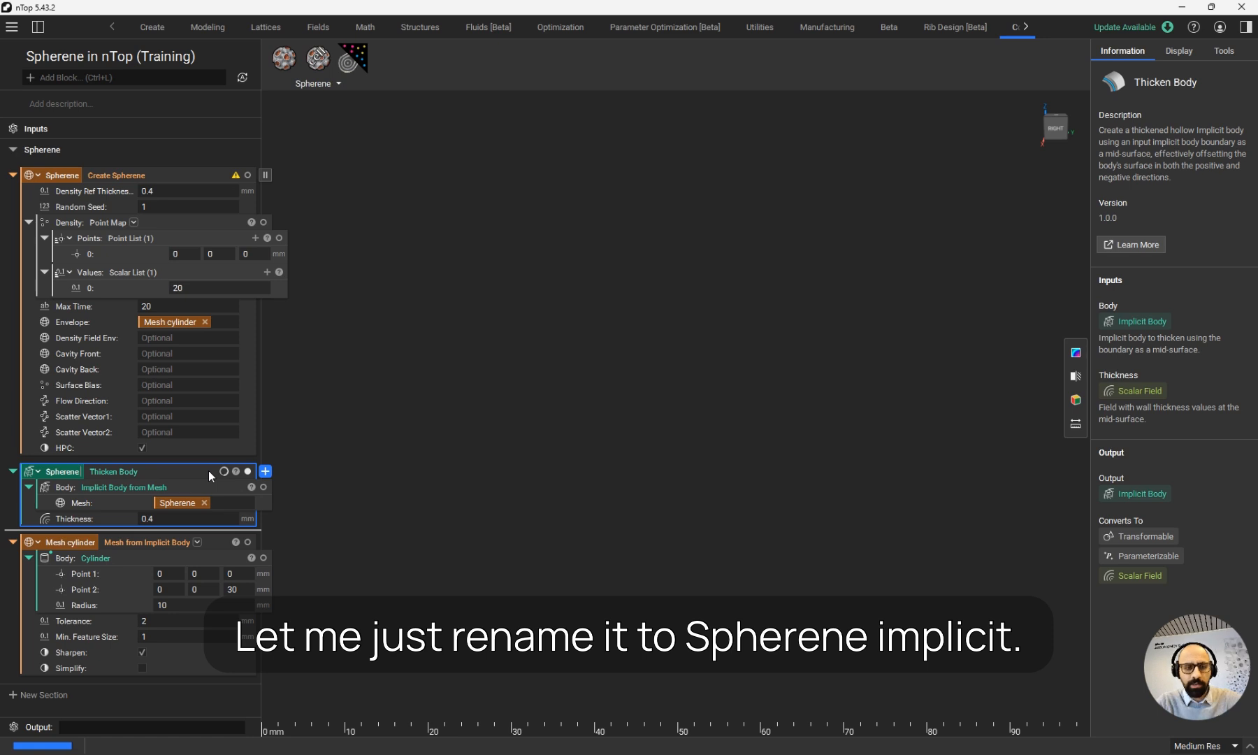
pyautogui.write(' impli')
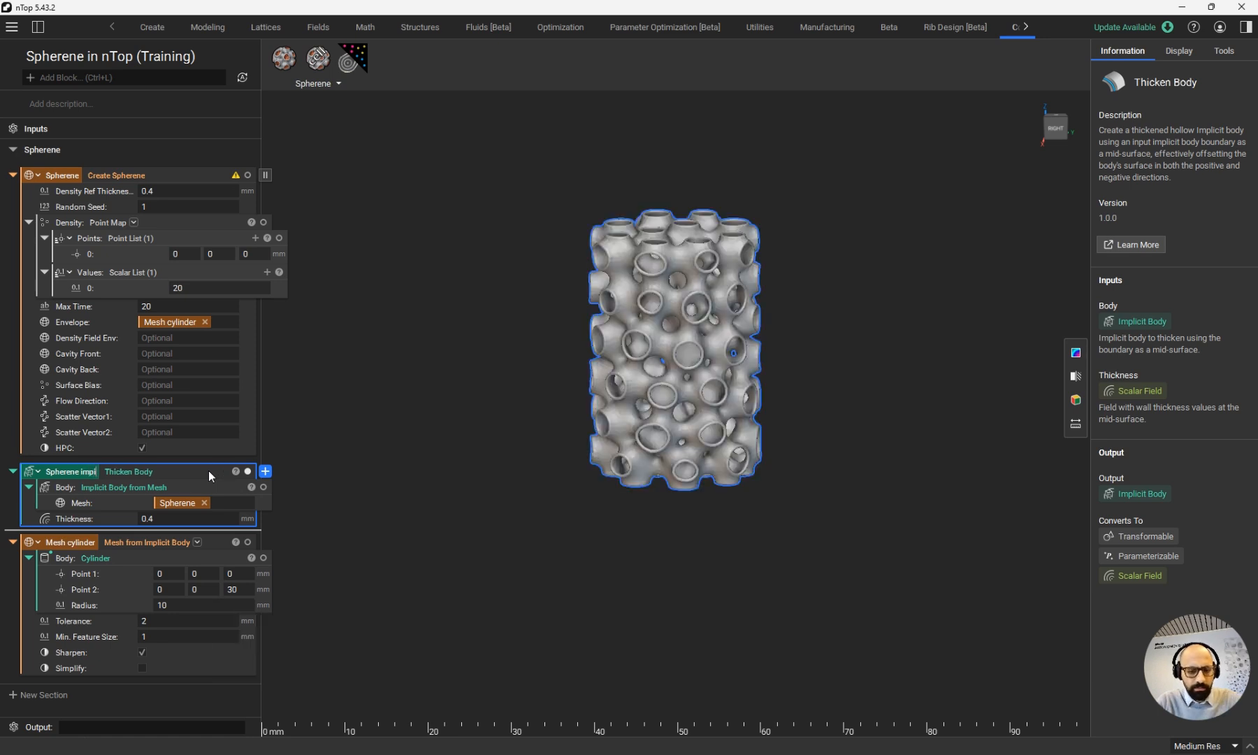
pyautogui.write('cit')
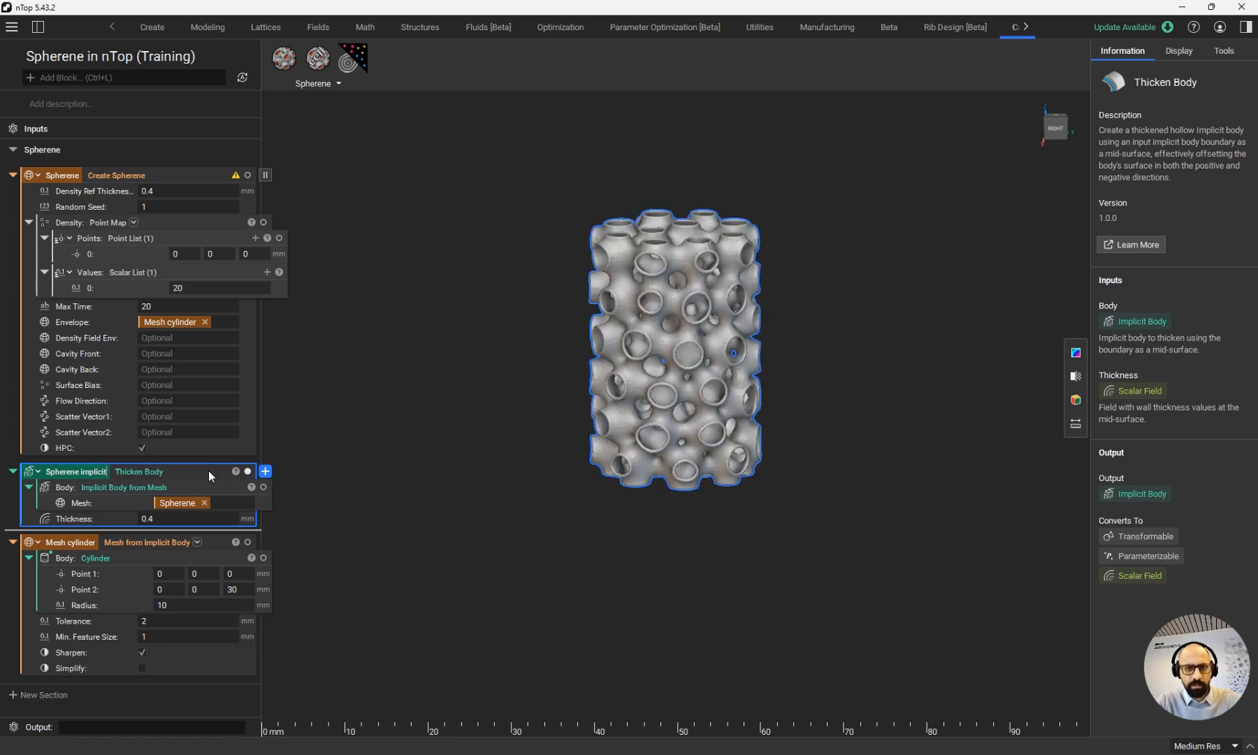